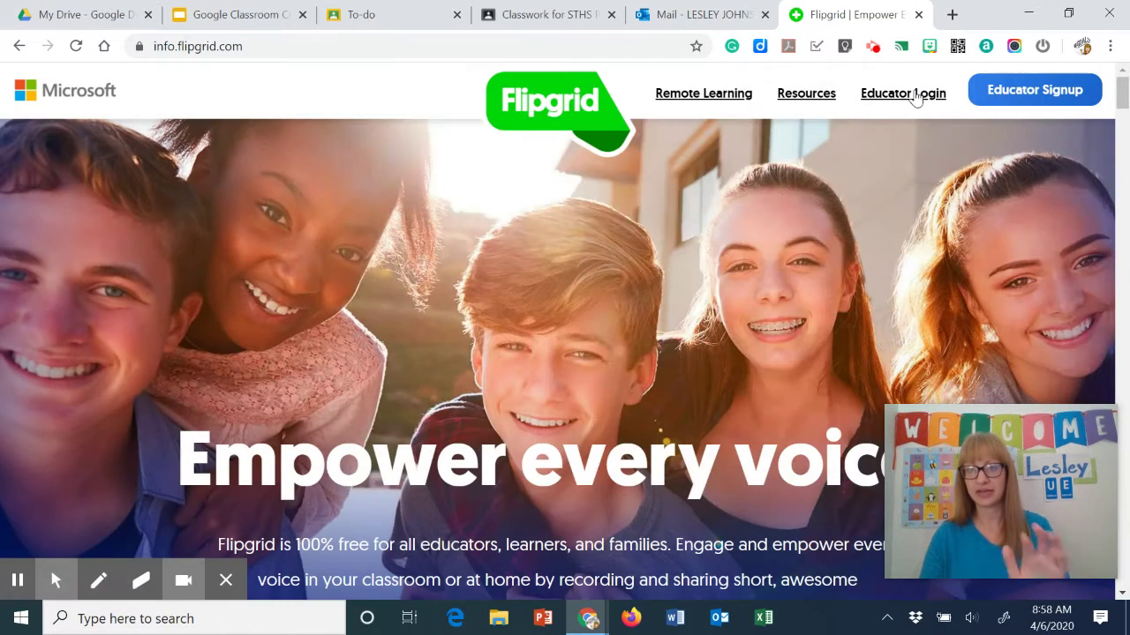
Sign in as an educator and scroll down to the single existing grid on My Grids
left_click(916, 98)
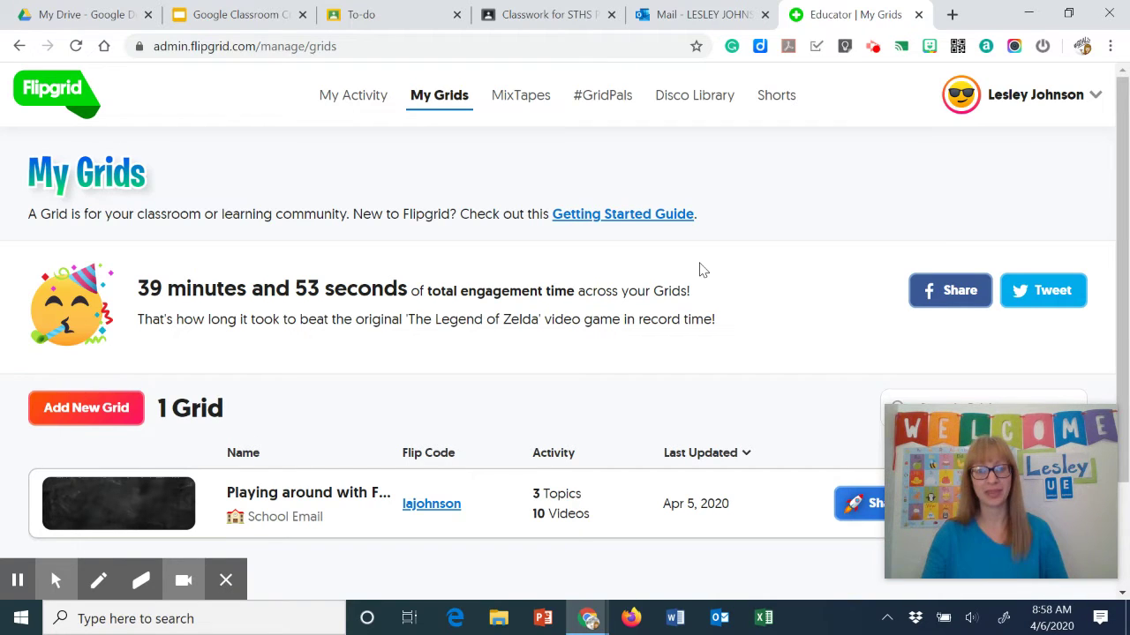
scroll(494, 304, "down", 2)
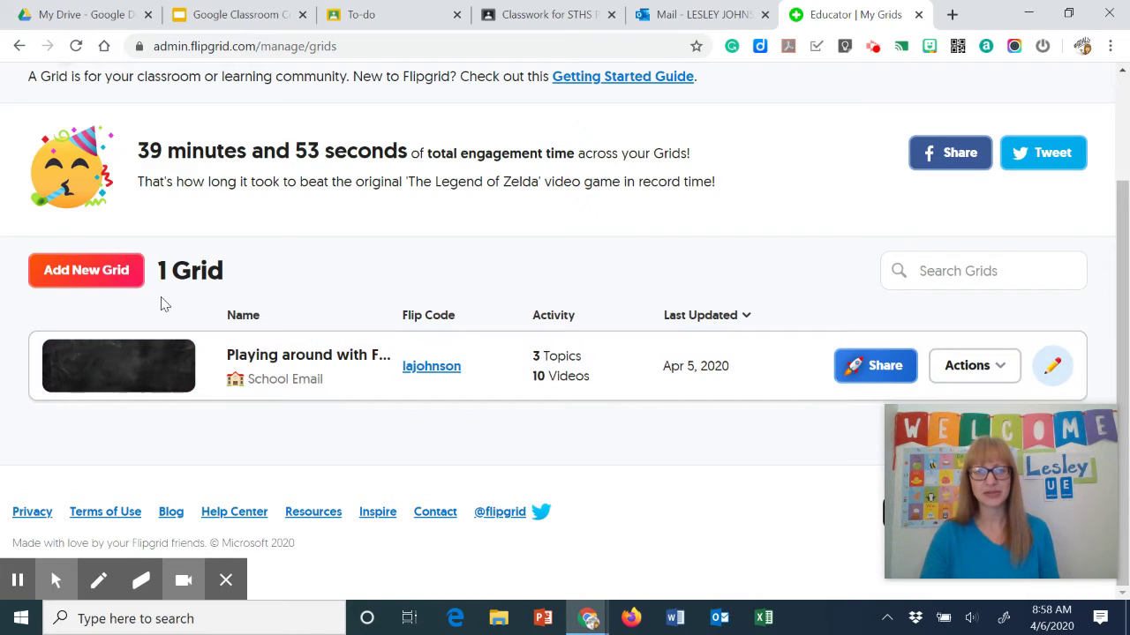
Start a new grid named 'Checking In' and set its grid type to School Email
left_click(90, 277)
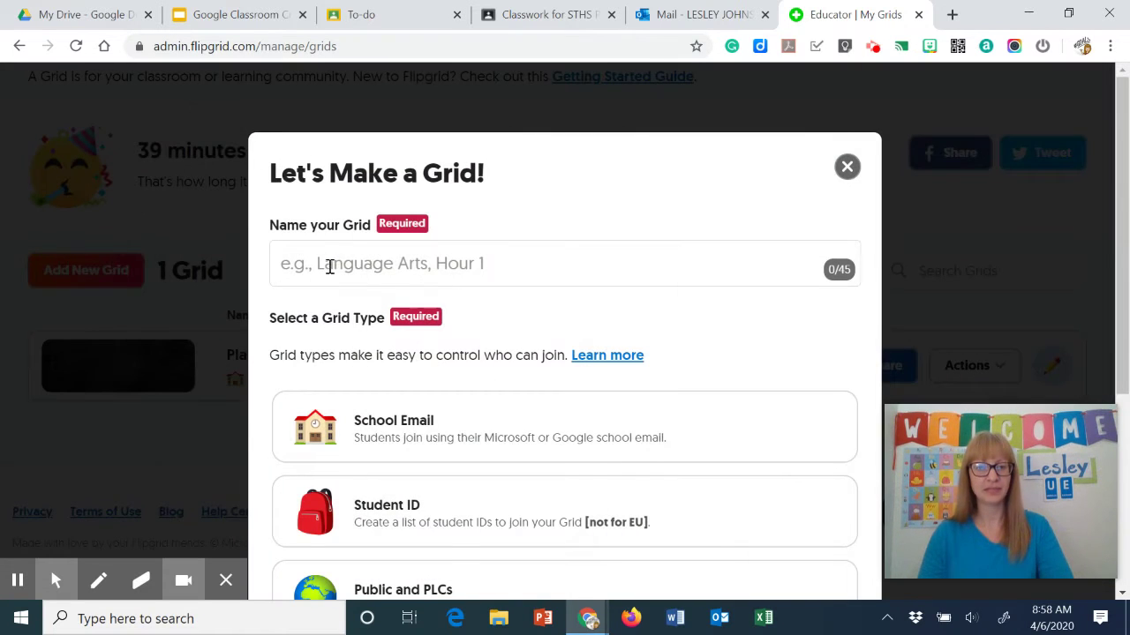
left_click(344, 270)
type("Ch")
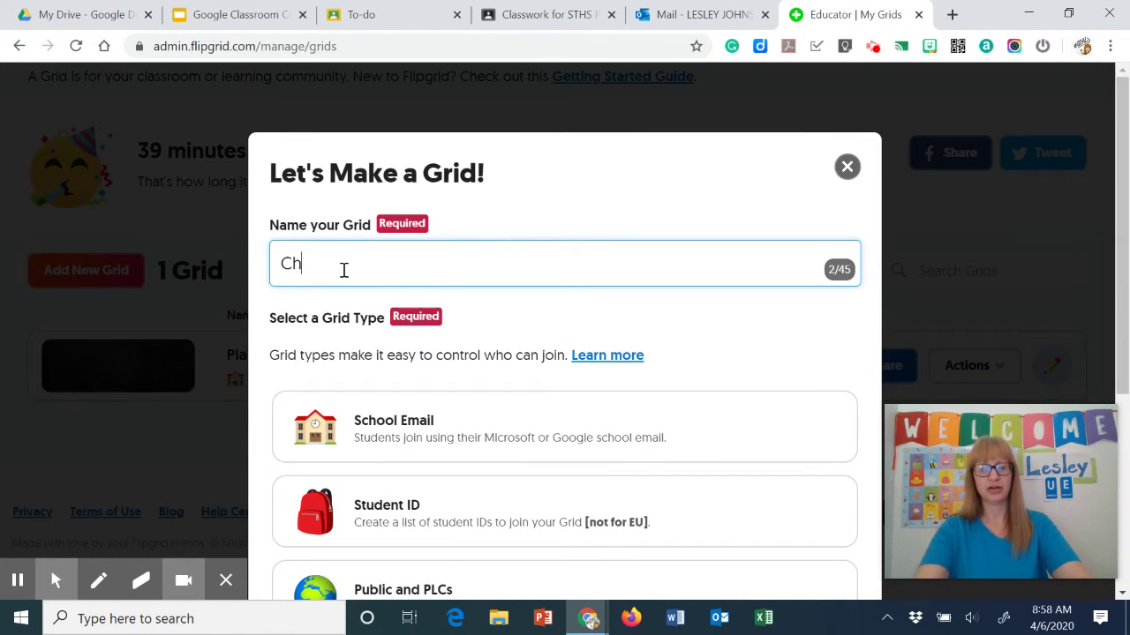
type("ecking In")
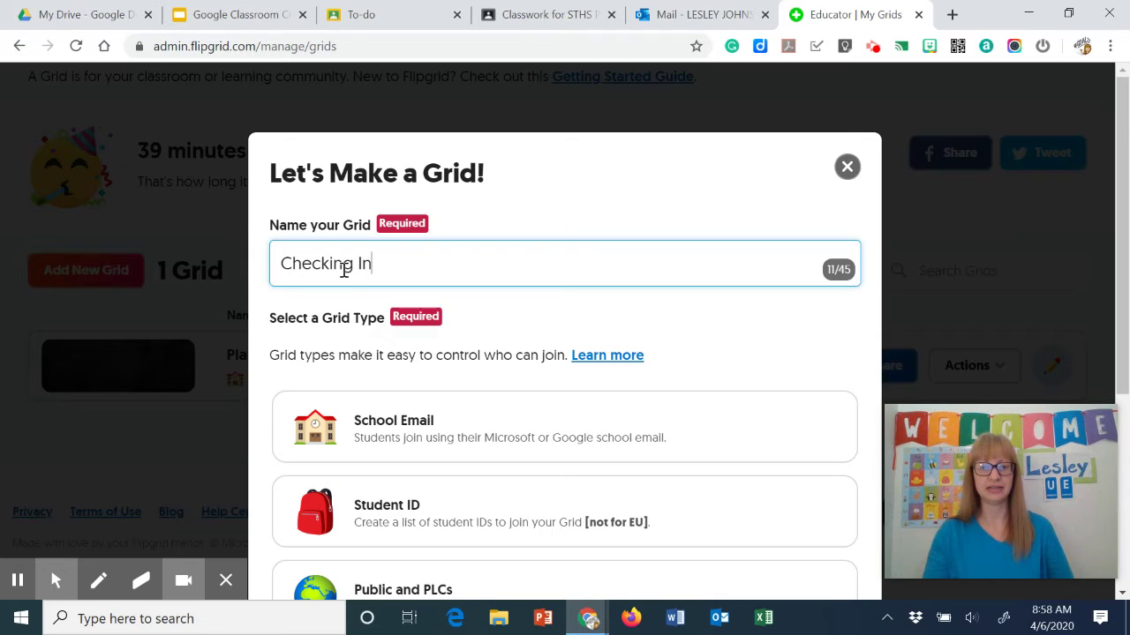
scroll(431, 361, "down", 1)
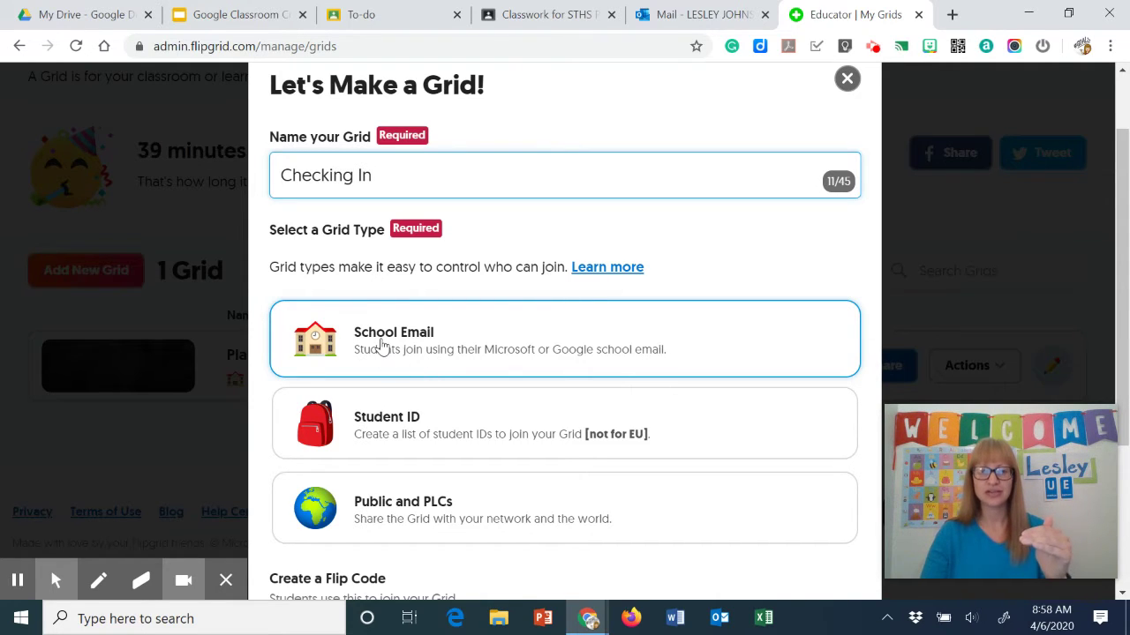
left_click(392, 432)
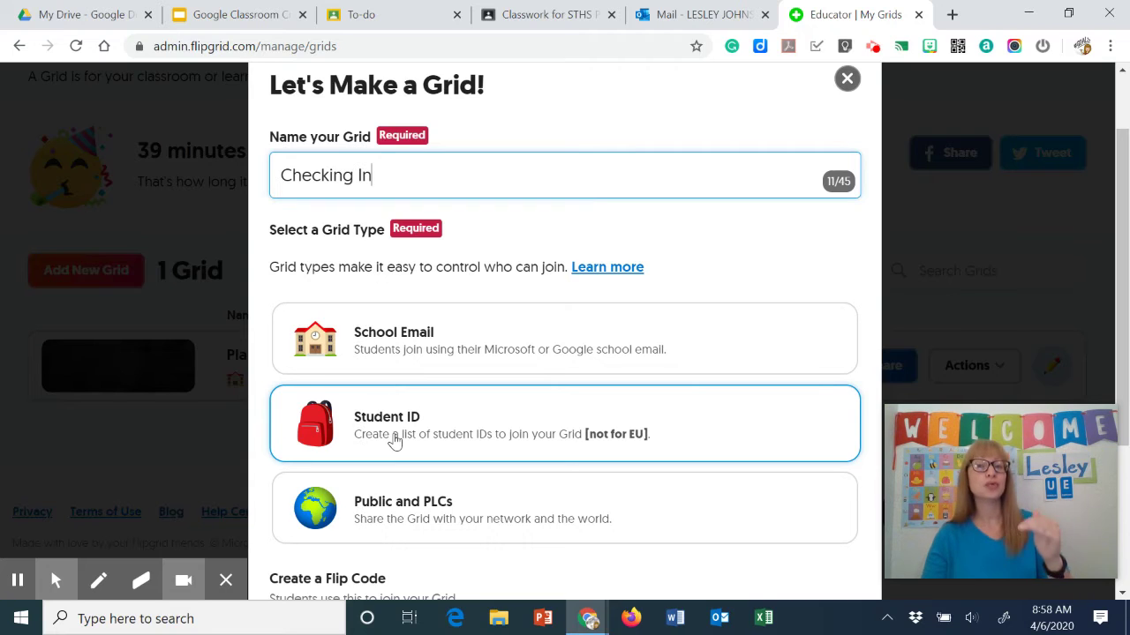
left_click(371, 521)
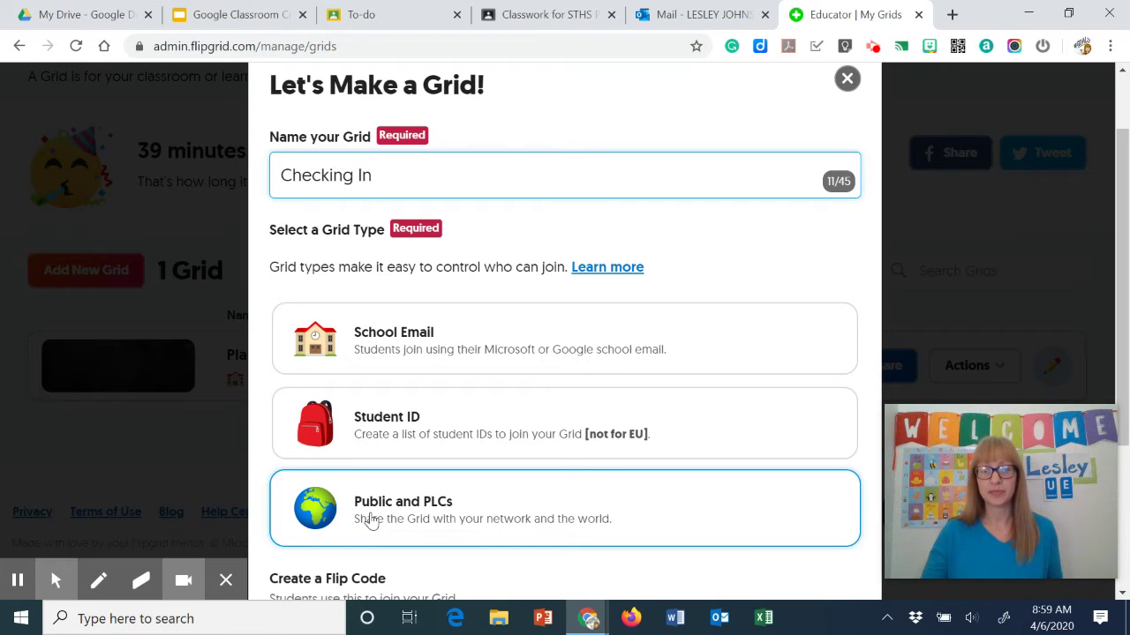
left_click(425, 357)
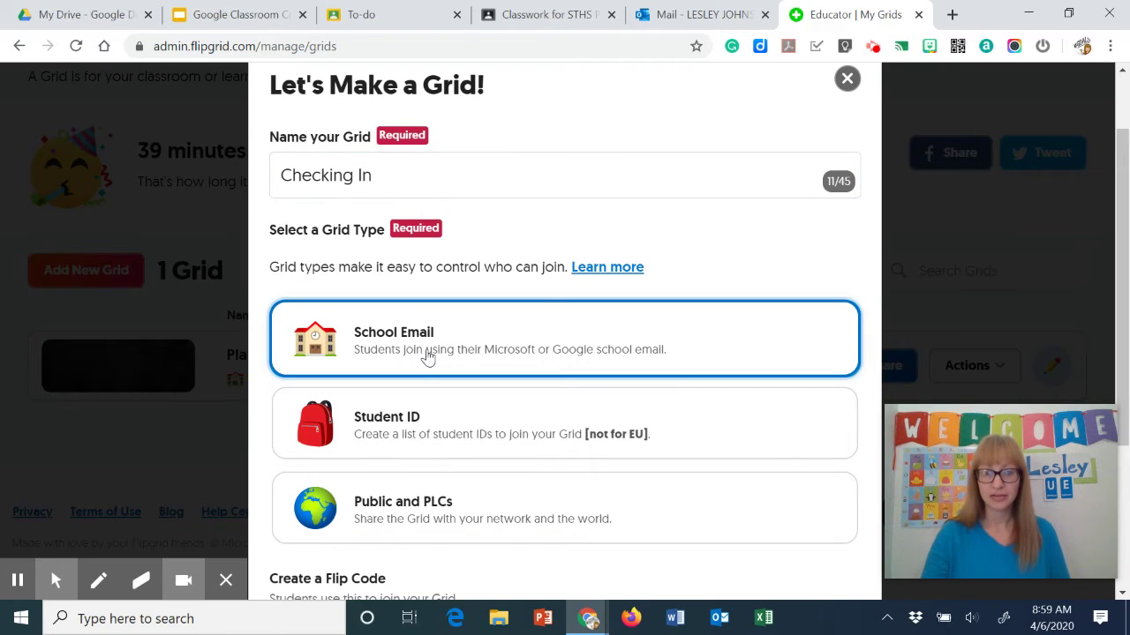
scroll(428, 359, "down", 2)
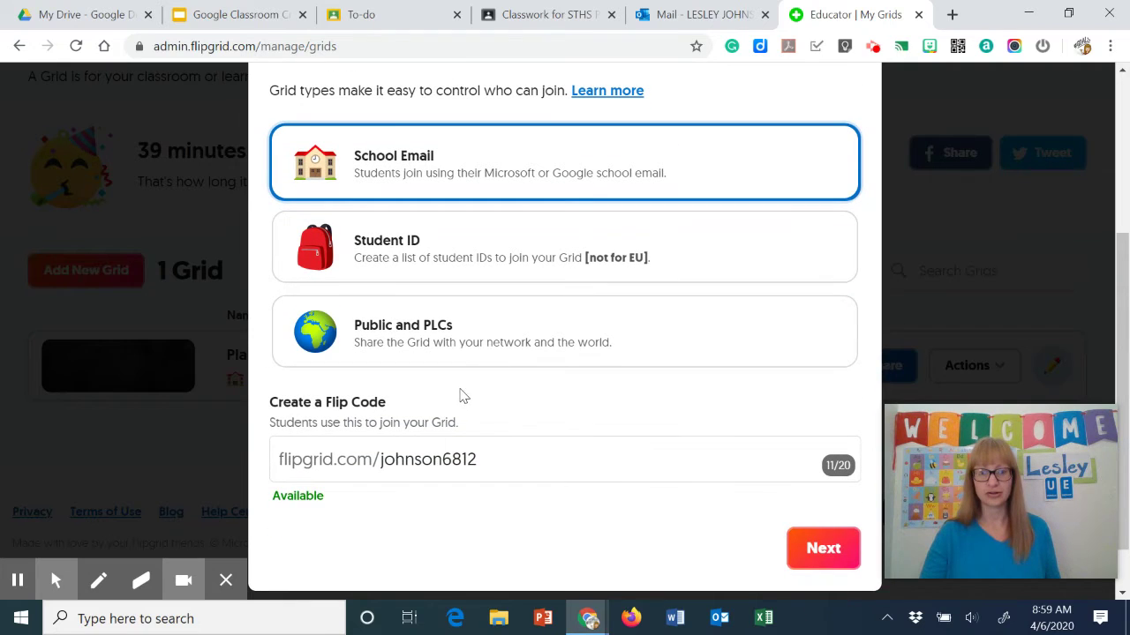
left_click(510, 457)
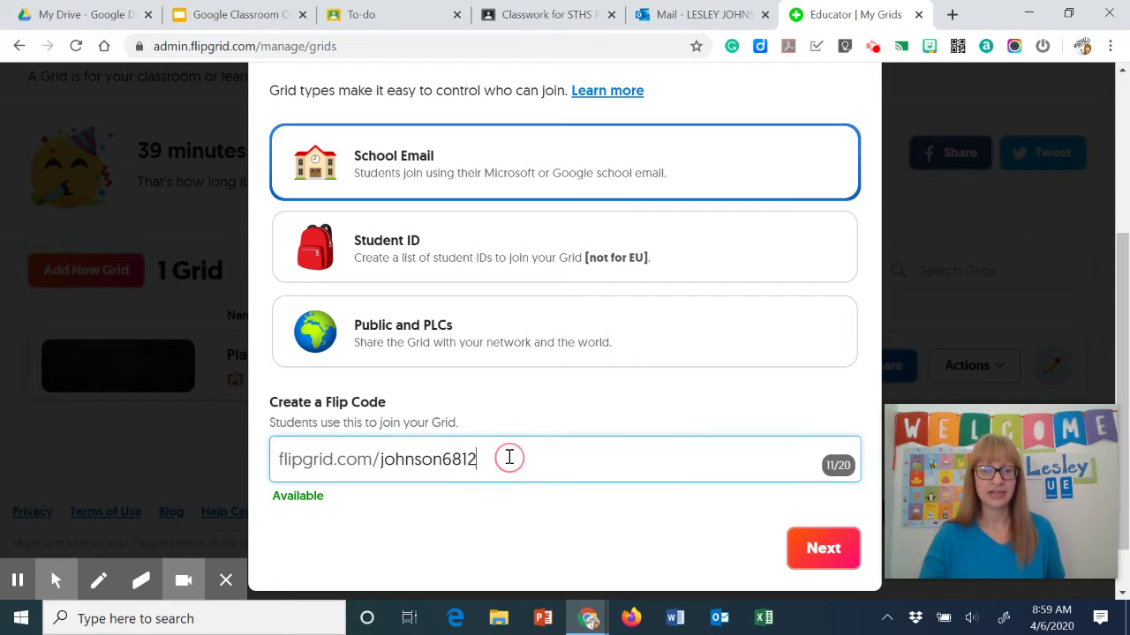
left_click(492, 461)
left_click_drag(492, 461, 381, 467)
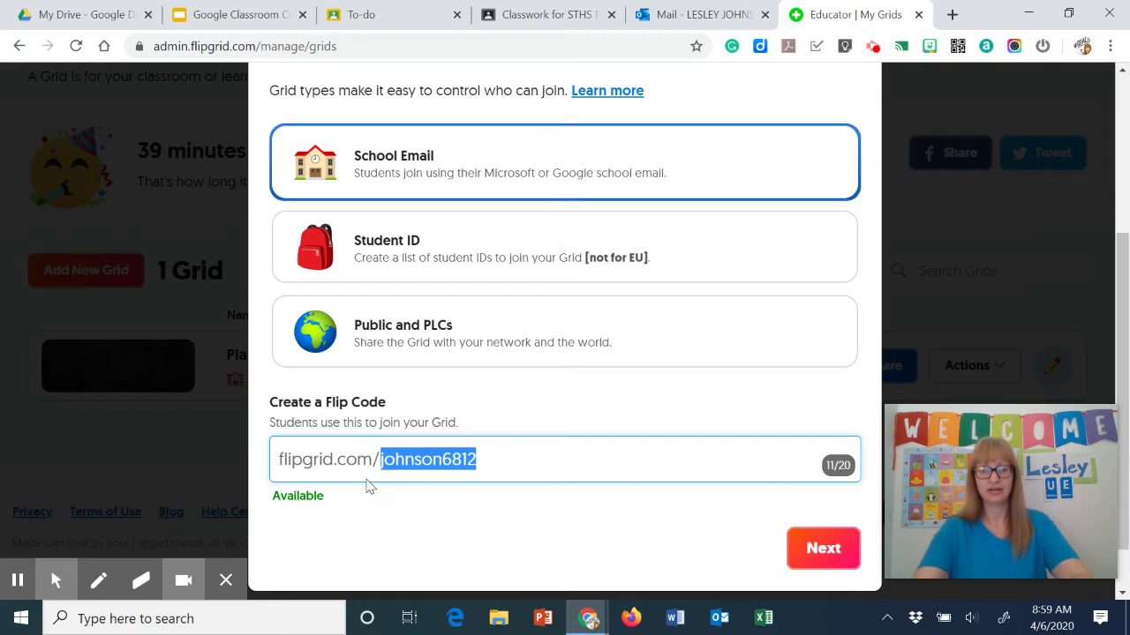
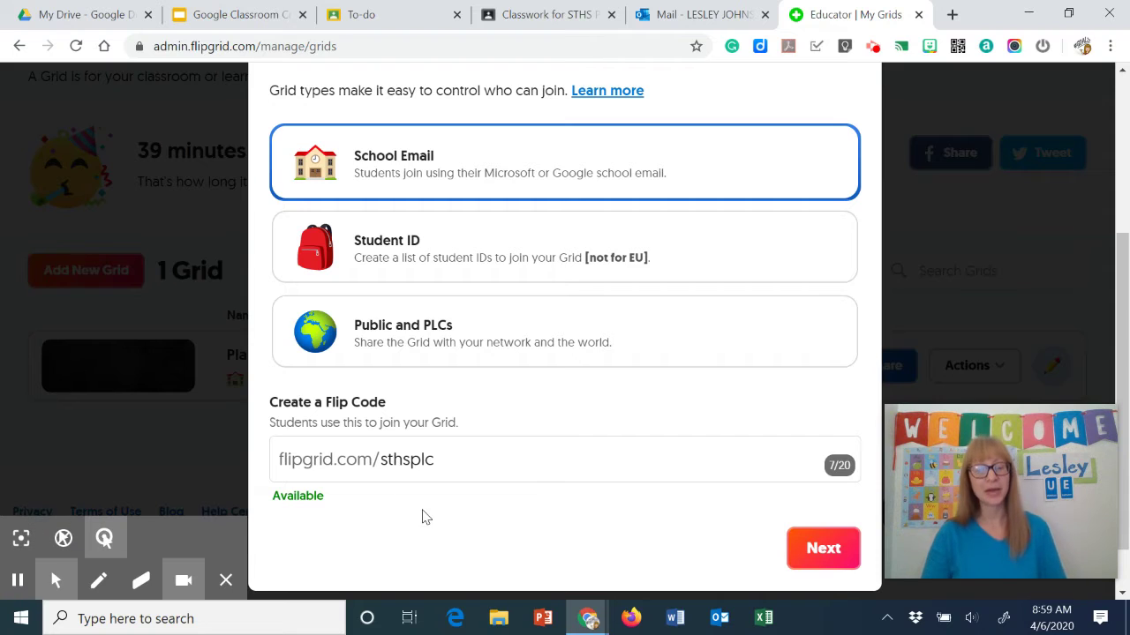
left_click(837, 561)
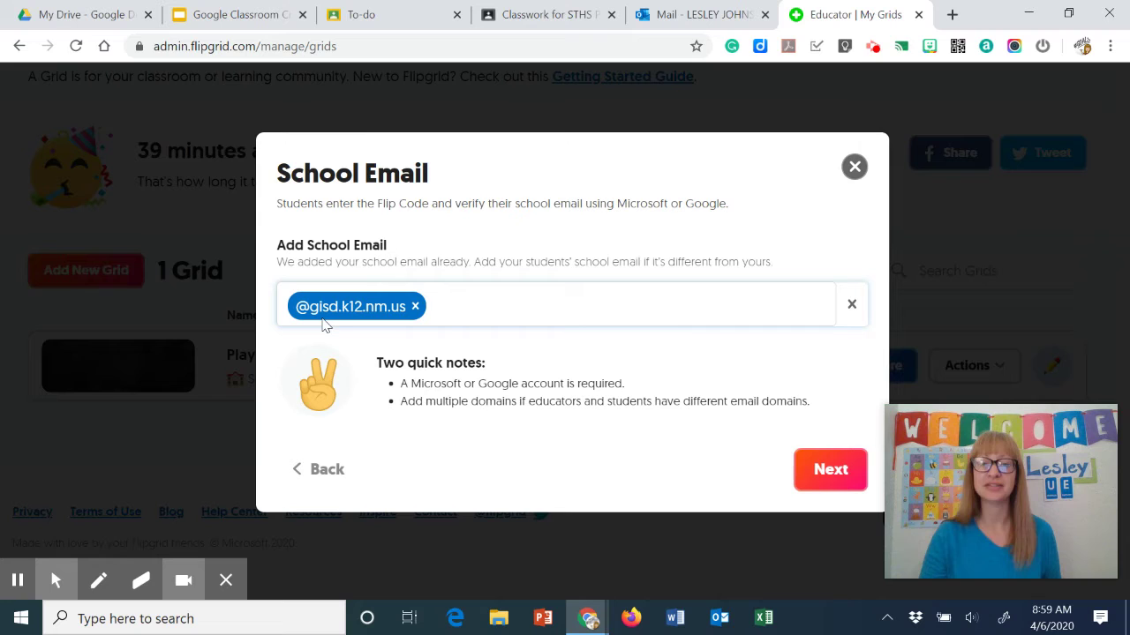
left_click(820, 479)
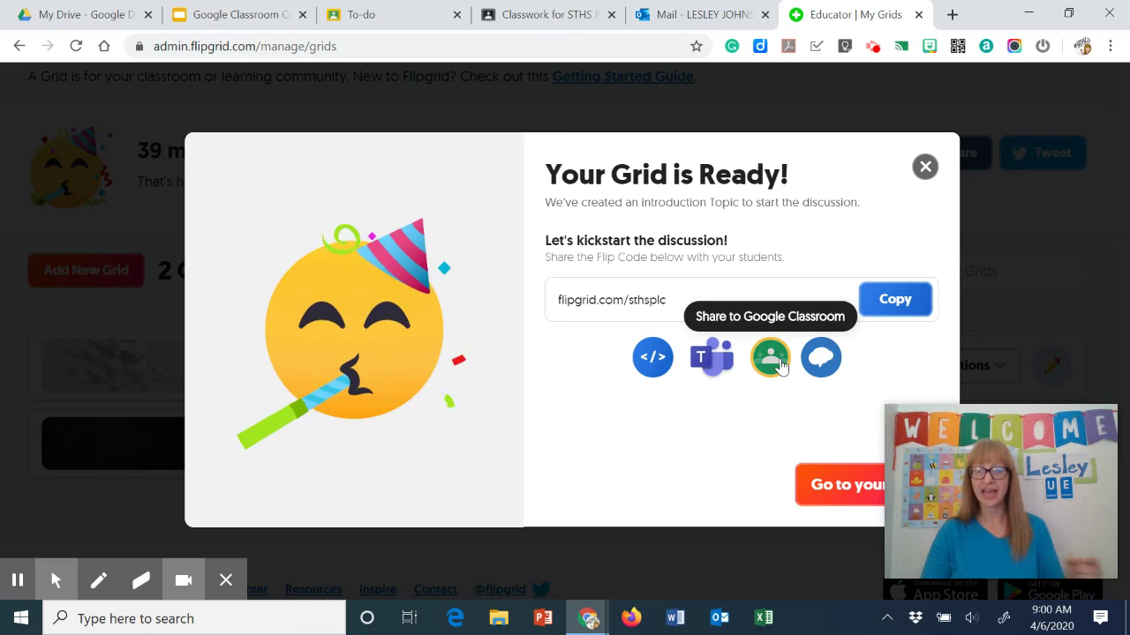
key("alt+f")
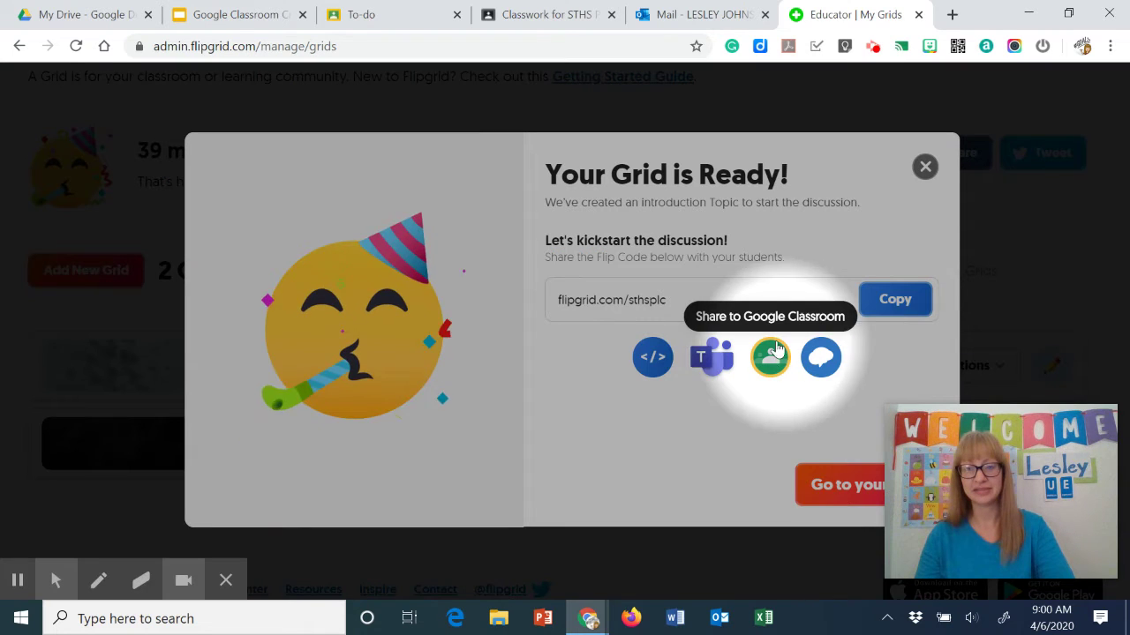
key("alt+f")
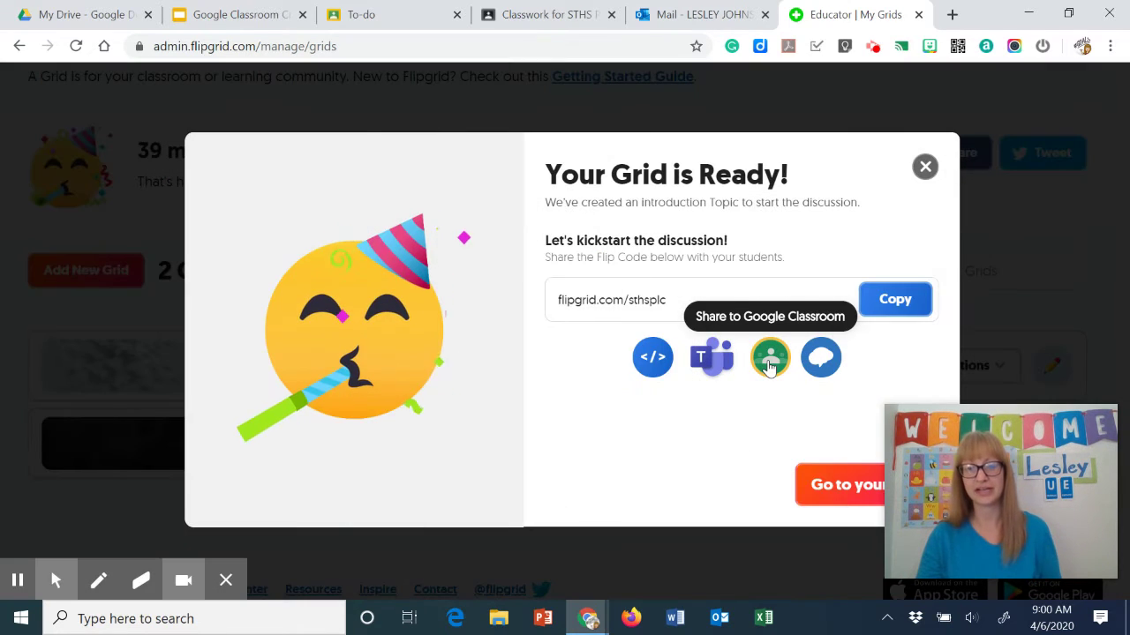
Share the new grid to Google Classroom as an assignment for the STHS PLC class
left_click(769, 367)
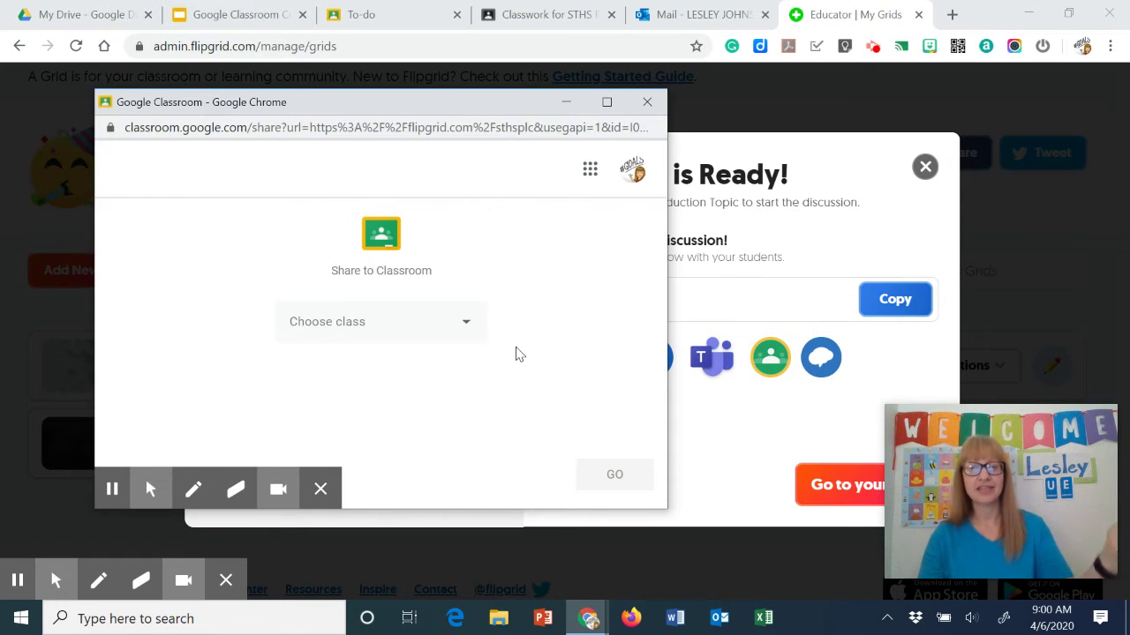
left_click(449, 323)
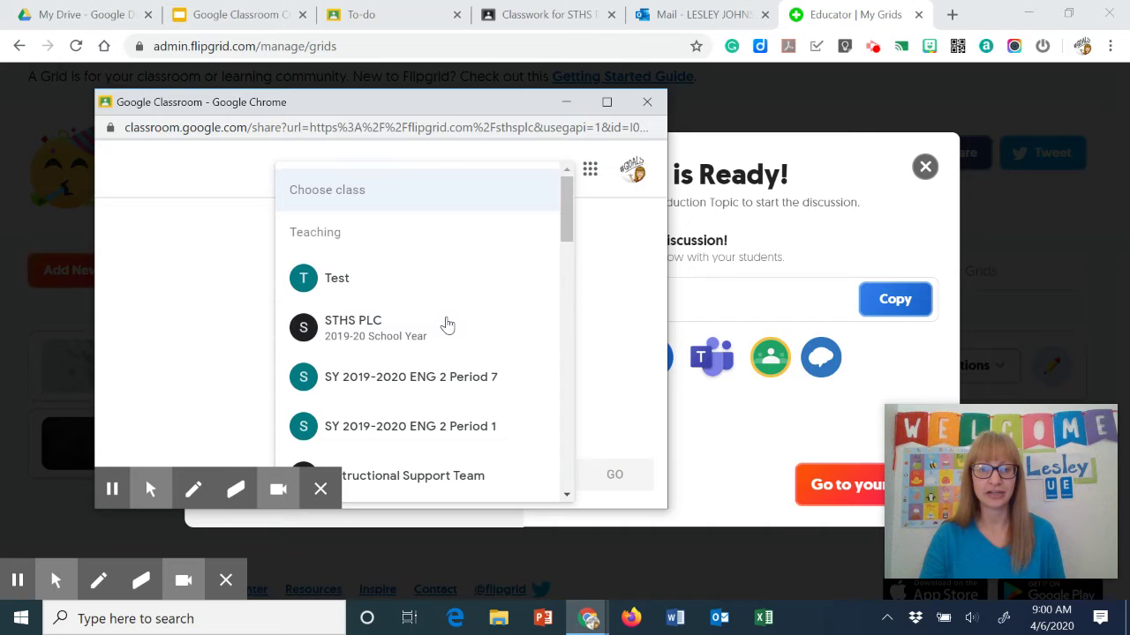
left_click(348, 328)
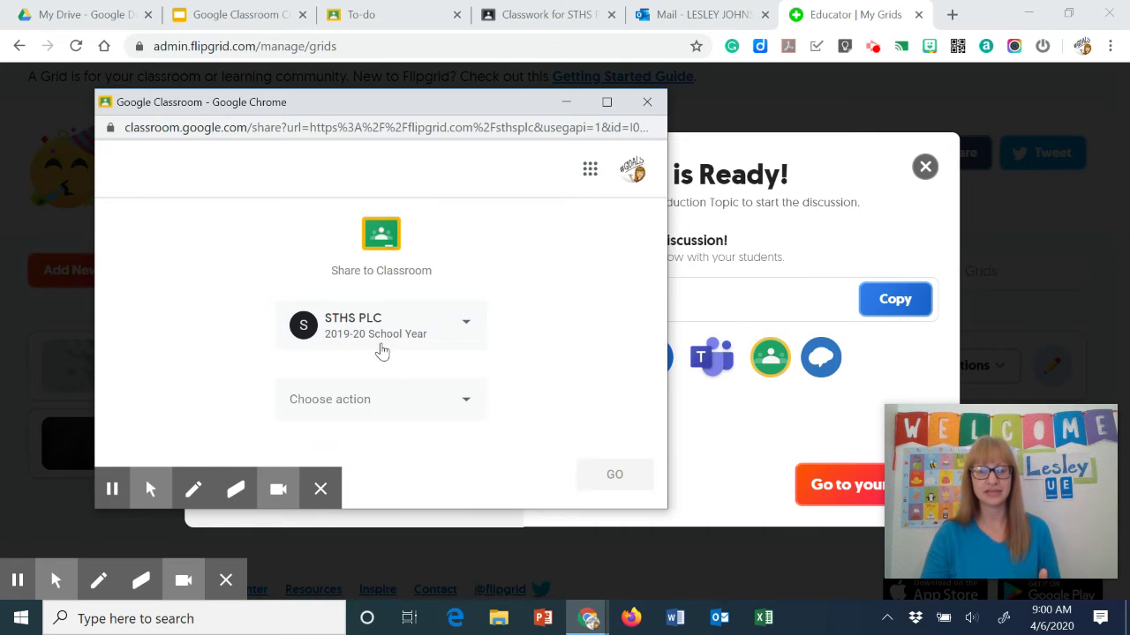
left_click(393, 409)
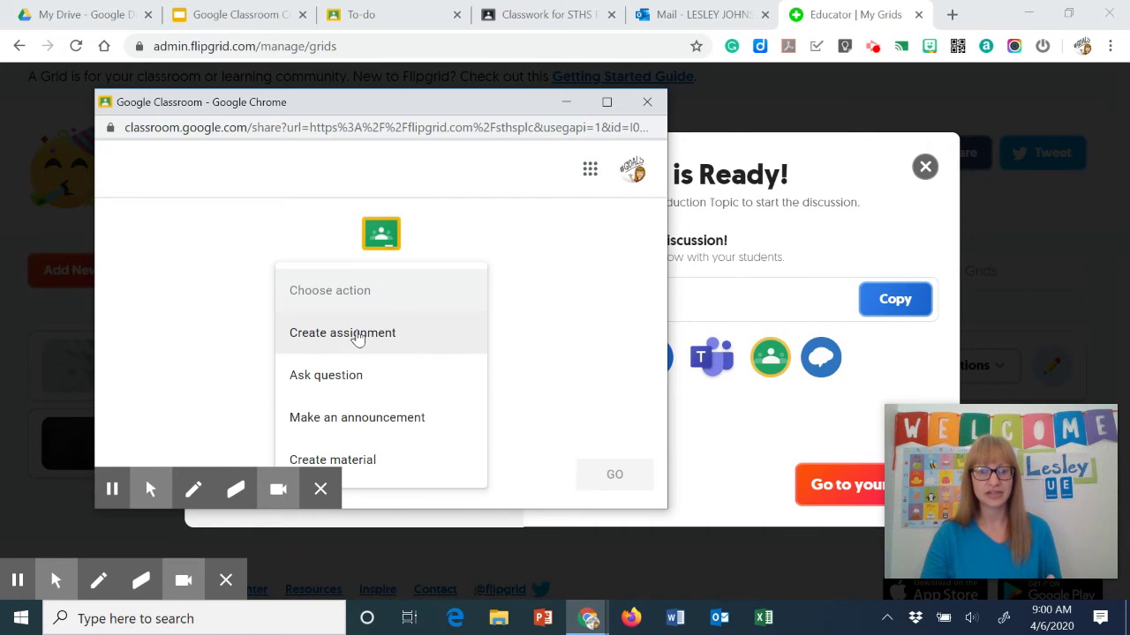
left_click(358, 337)
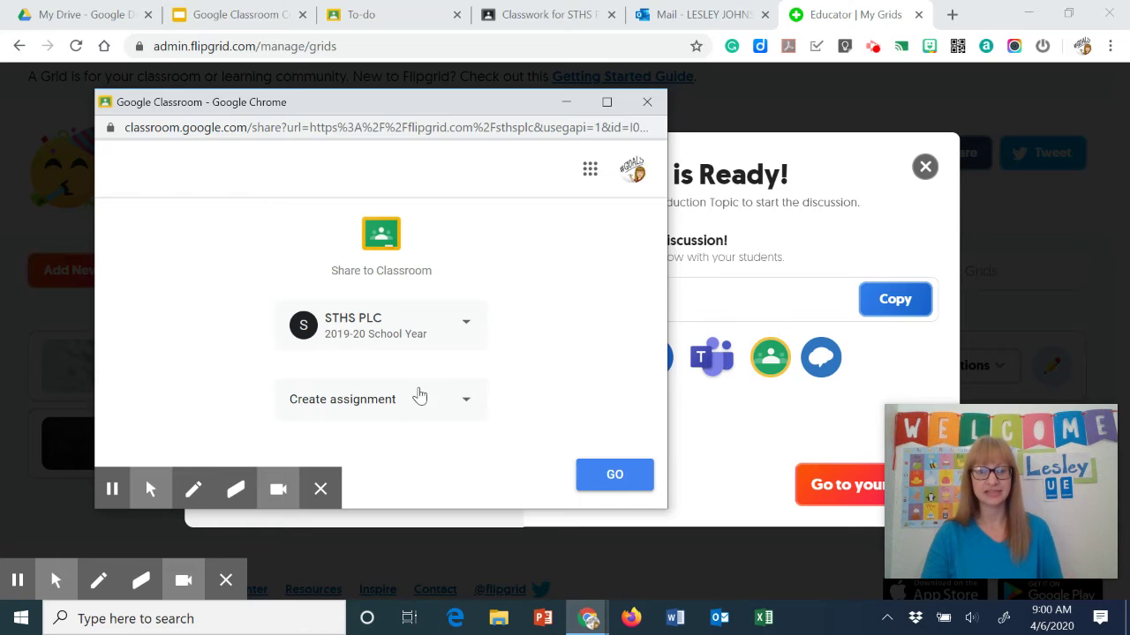
left_click(612, 478)
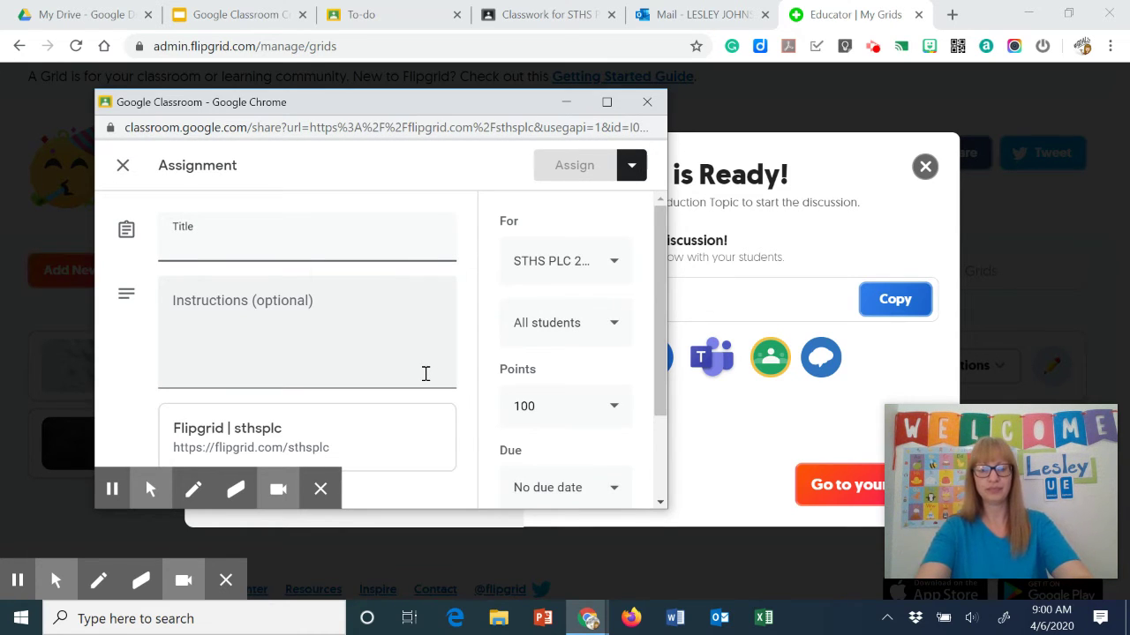
Title the assignment 'Check In' and widen the Classroom assignment window
type("Check I")
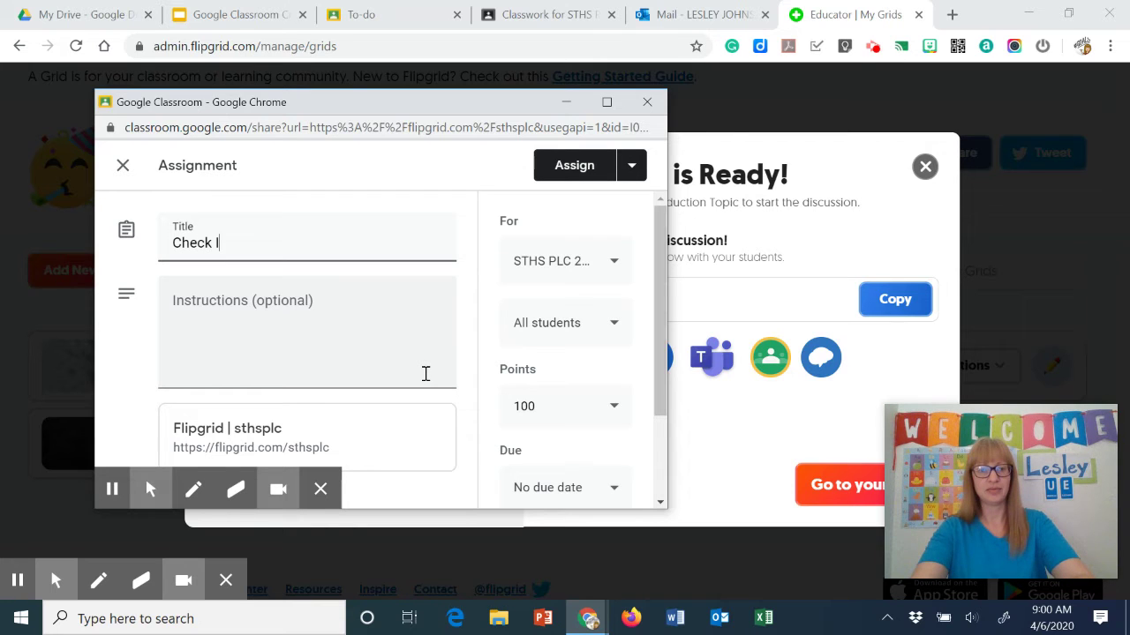
type("n")
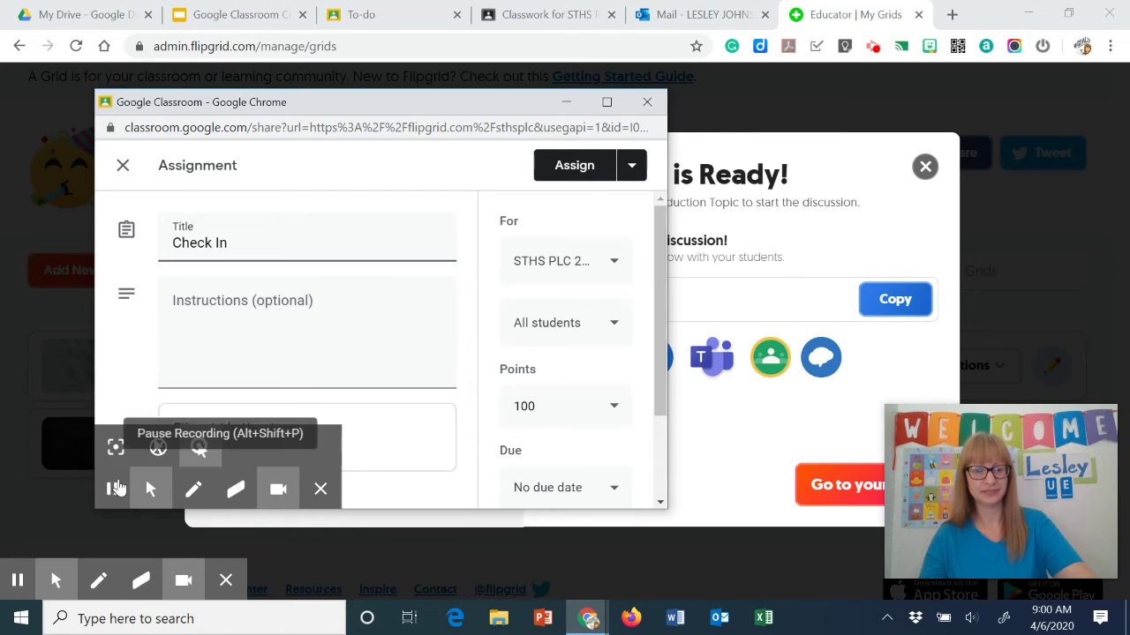
left_click(116, 488)
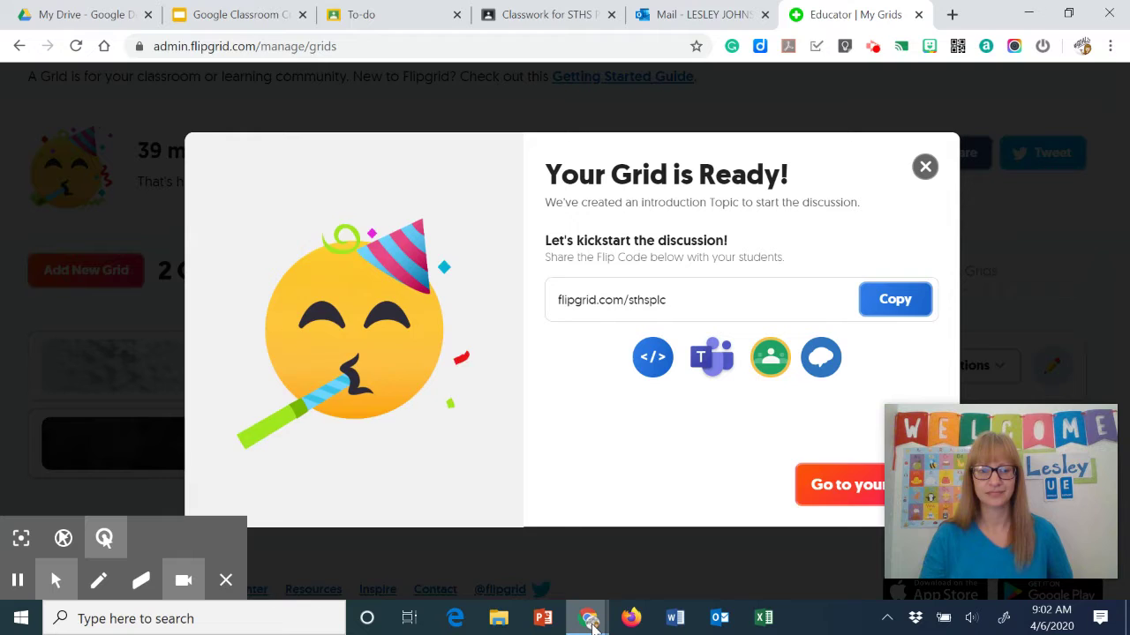
mouse_move(592, 625)
left_click(812, 543)
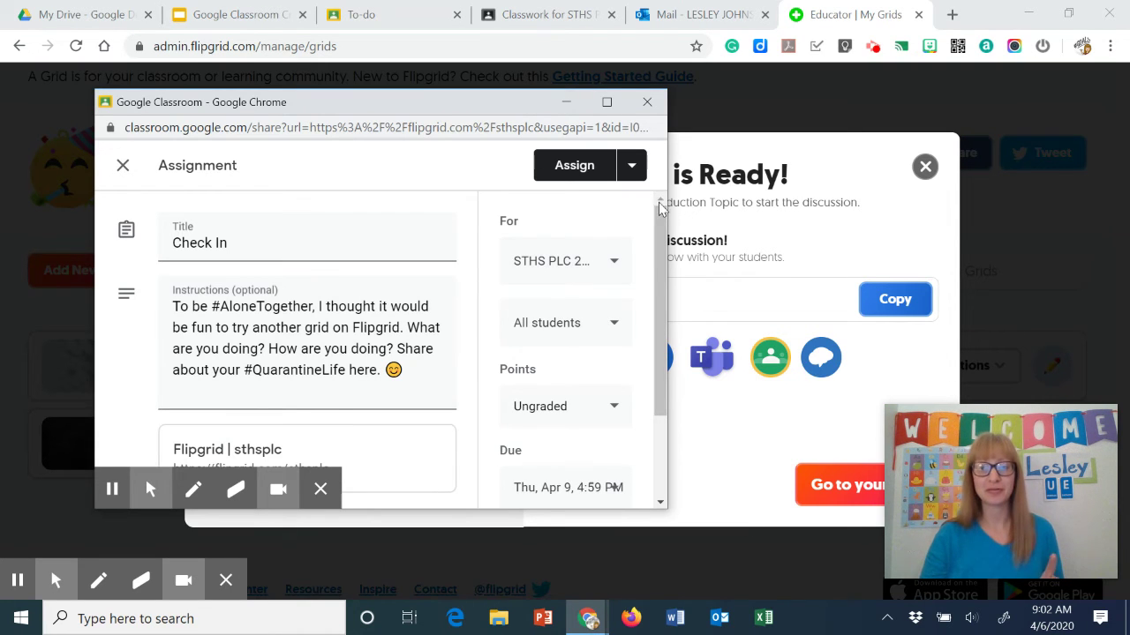
left_click_drag(671, 188, 1039, 211)
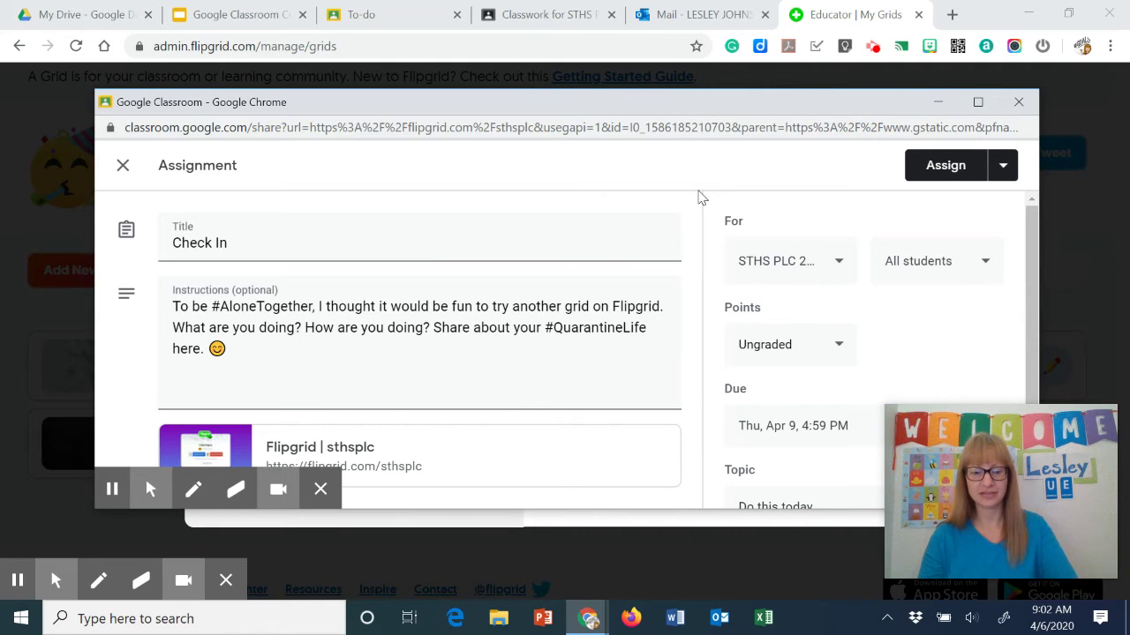
key("alt+f")
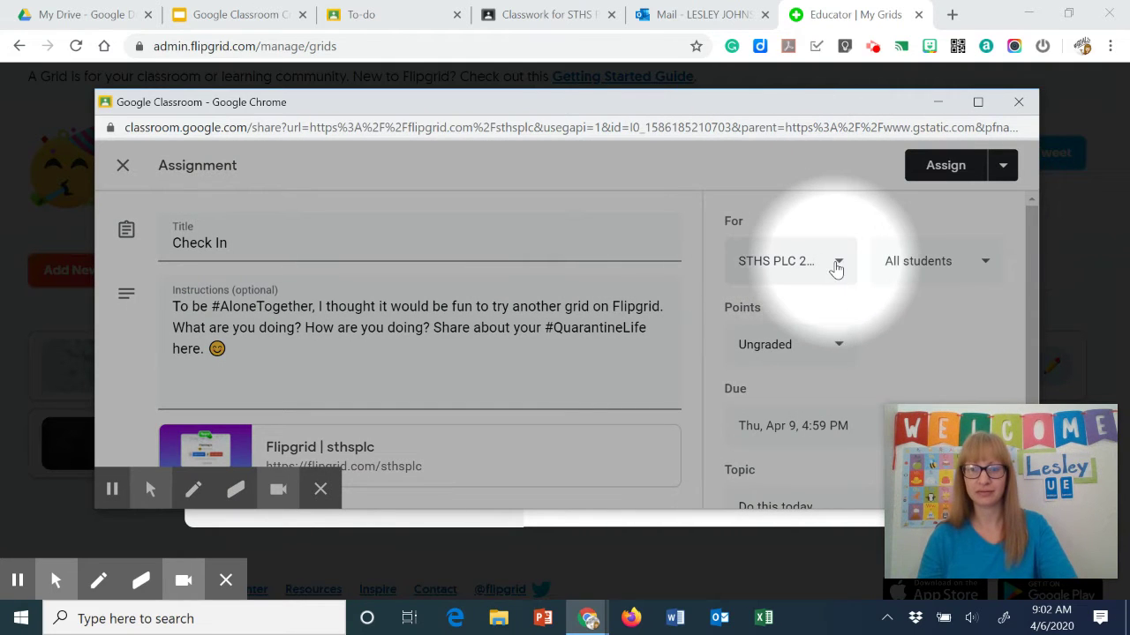
Confirm STHS PLC as the assigned class and bring up the other posting options
left_click(835, 267)
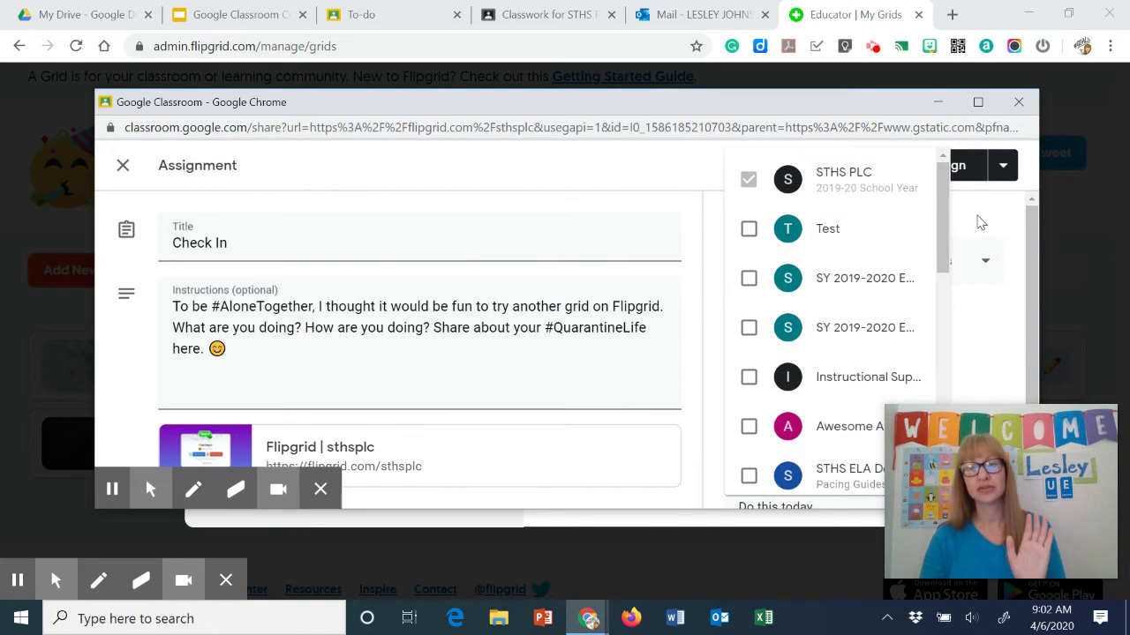
left_click(978, 222)
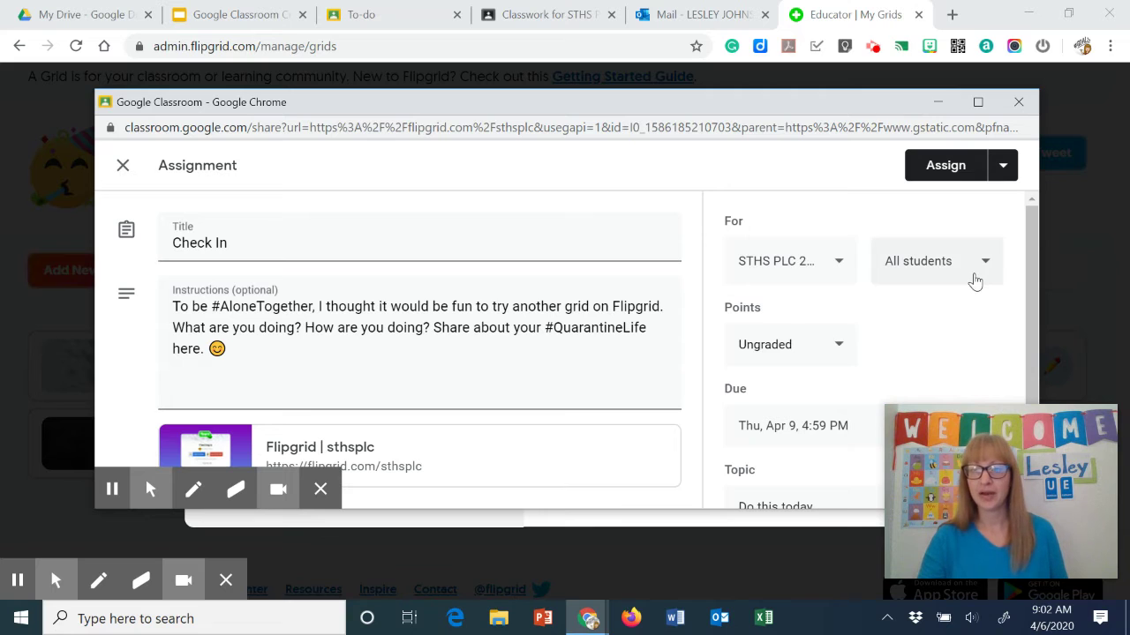
scroll(882, 298, "down", 1)
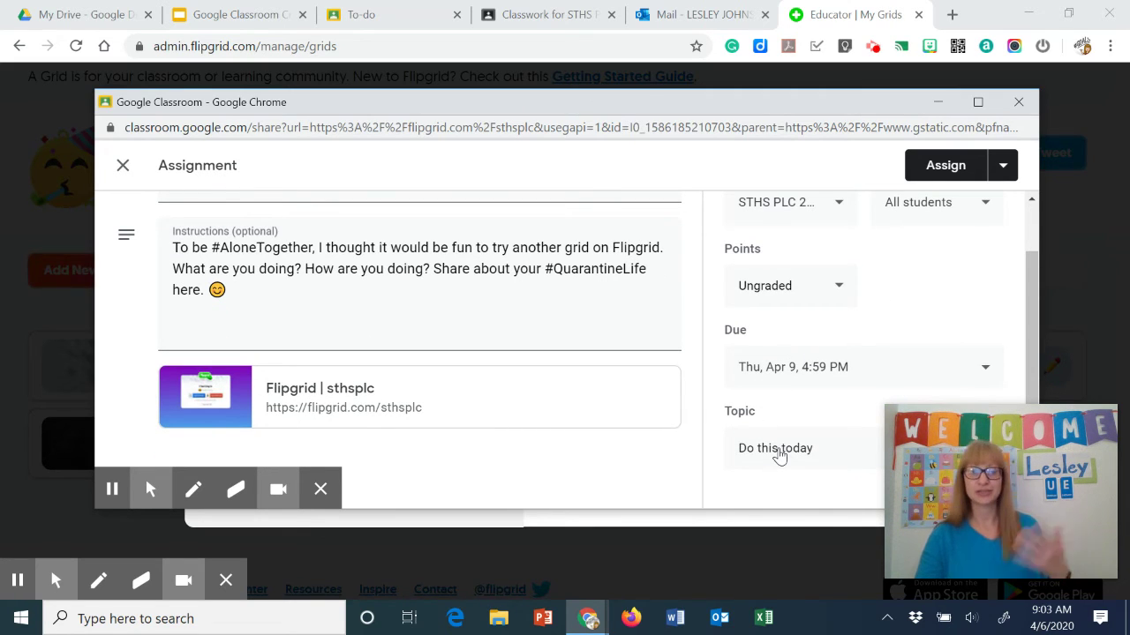
left_click(999, 167)
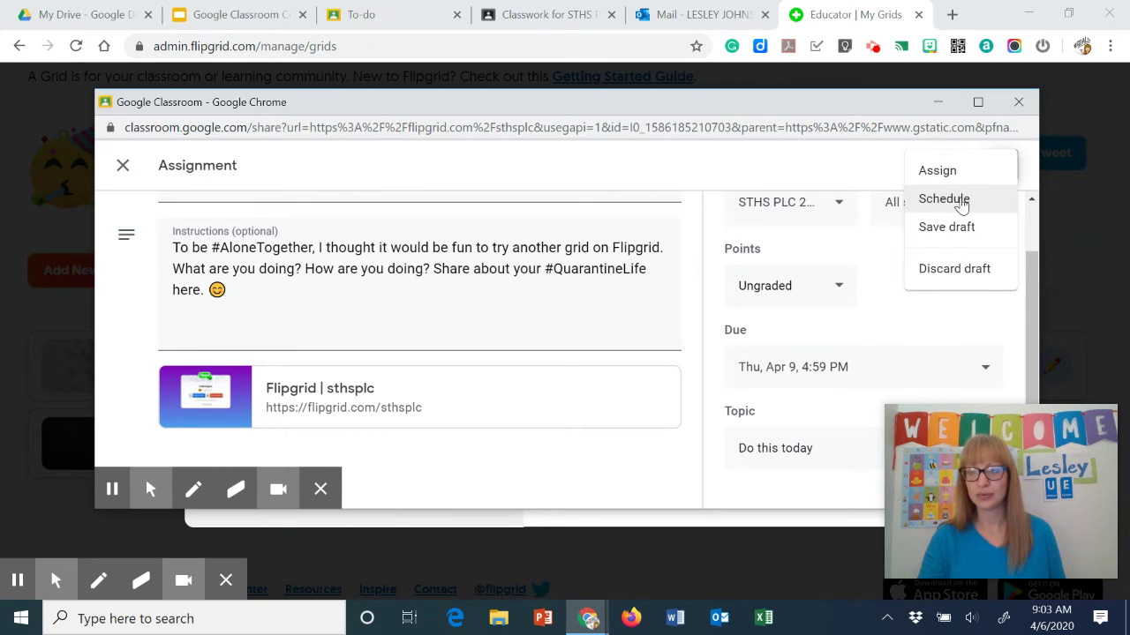
Choose Schedule, set the posting date to April 6 and time to 10:30 AM, and confirm
left_click(960, 202)
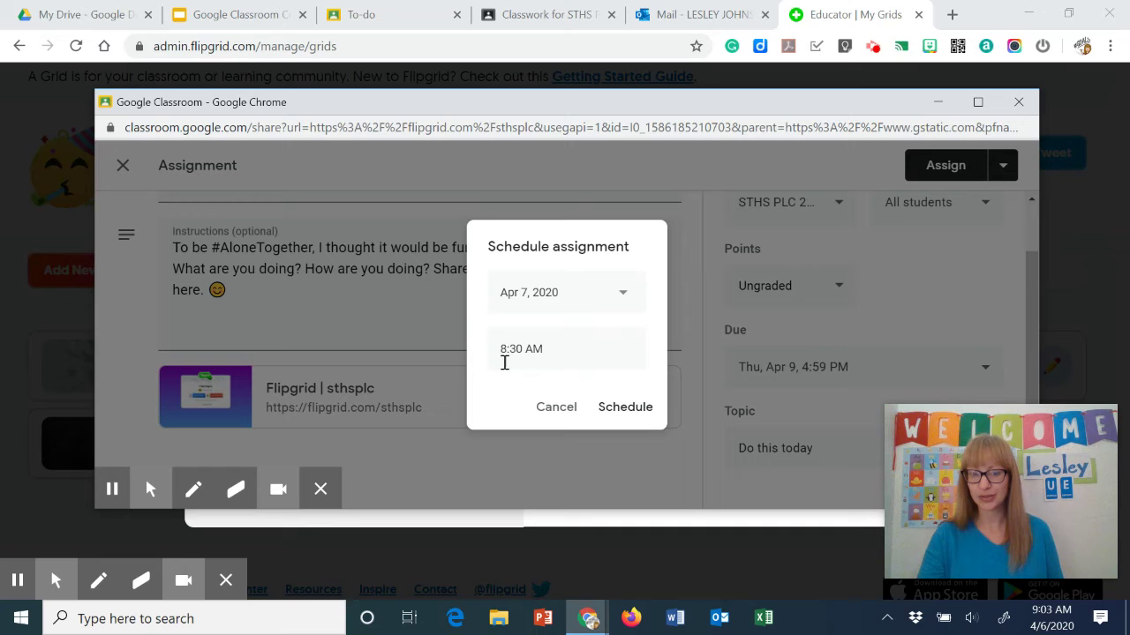
left_click(545, 292)
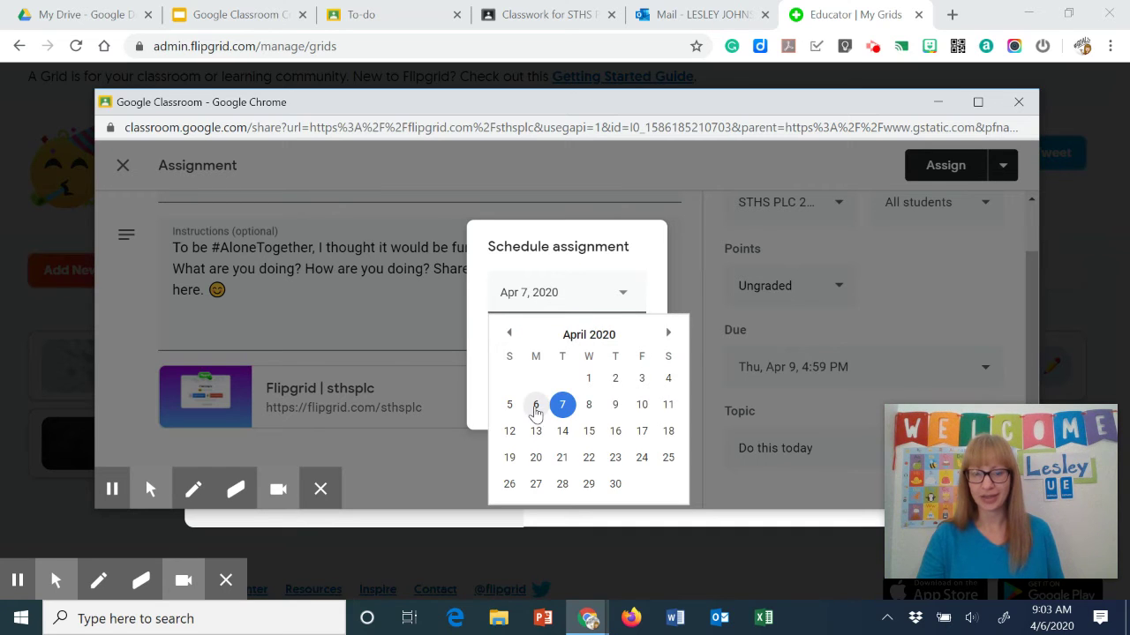
left_click(533, 403)
left_click(505, 345)
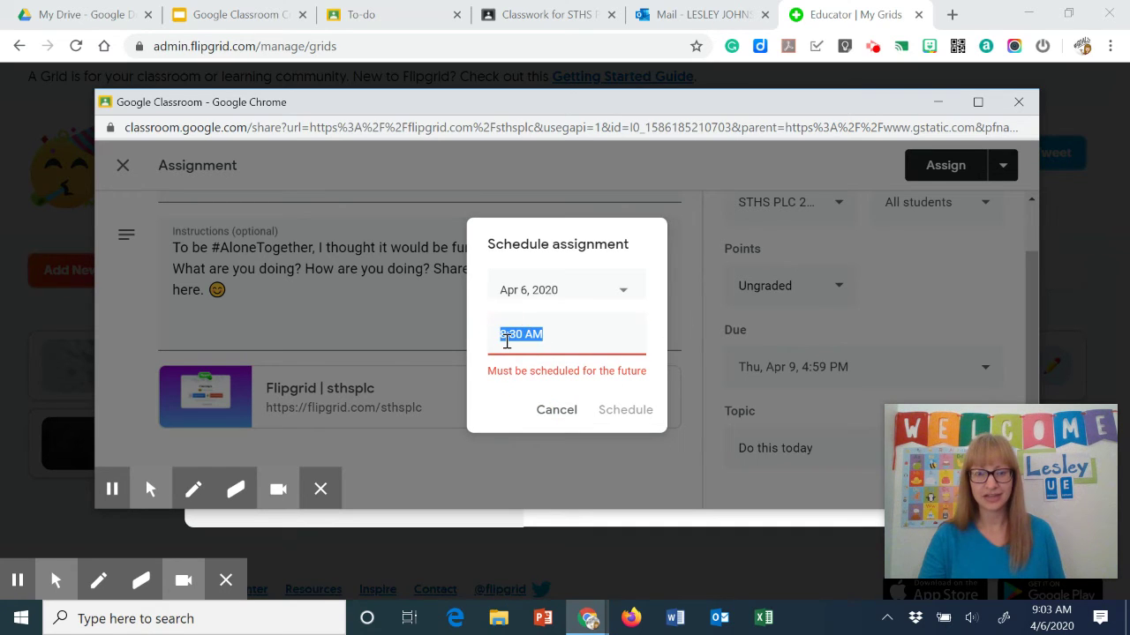
left_click(507, 341)
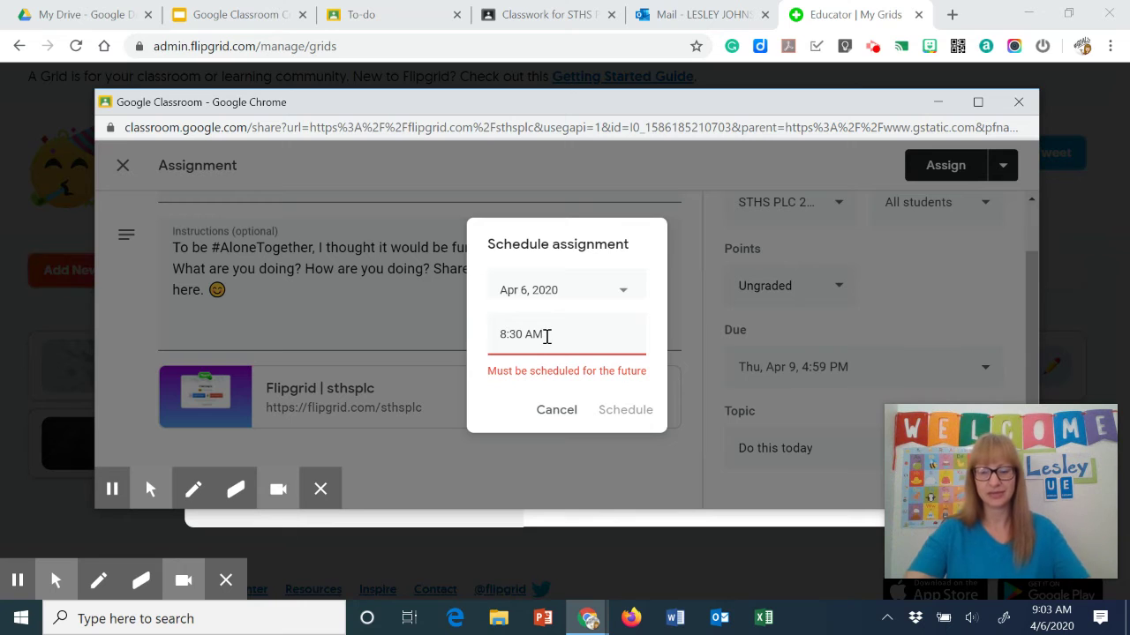
key("BackSpace")
type("10")
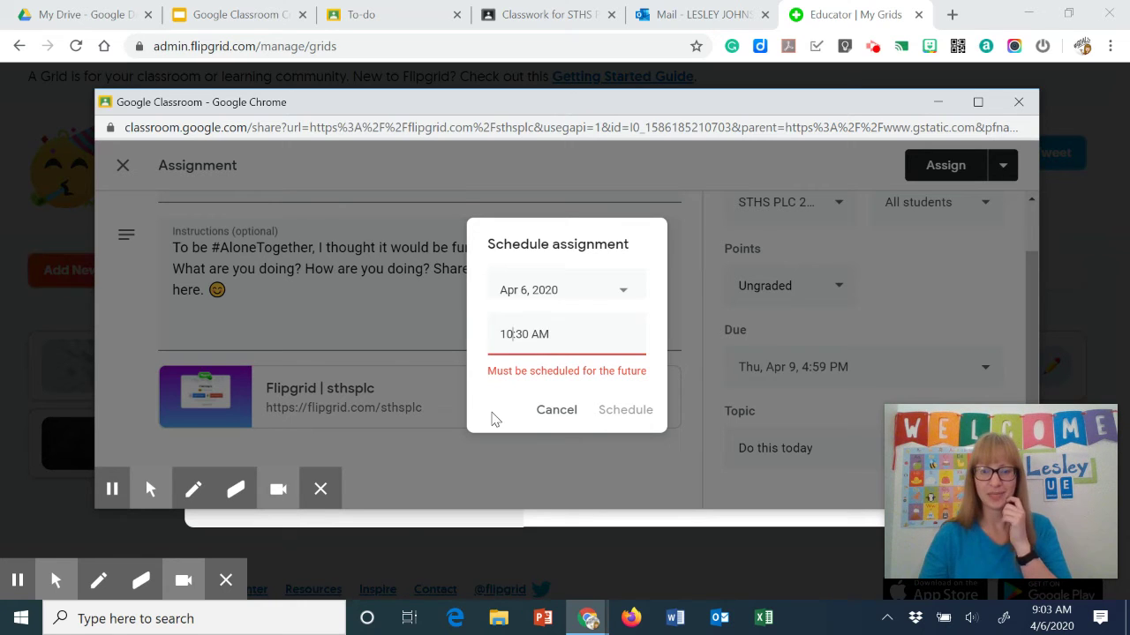
left_click(494, 419)
left_click(614, 408)
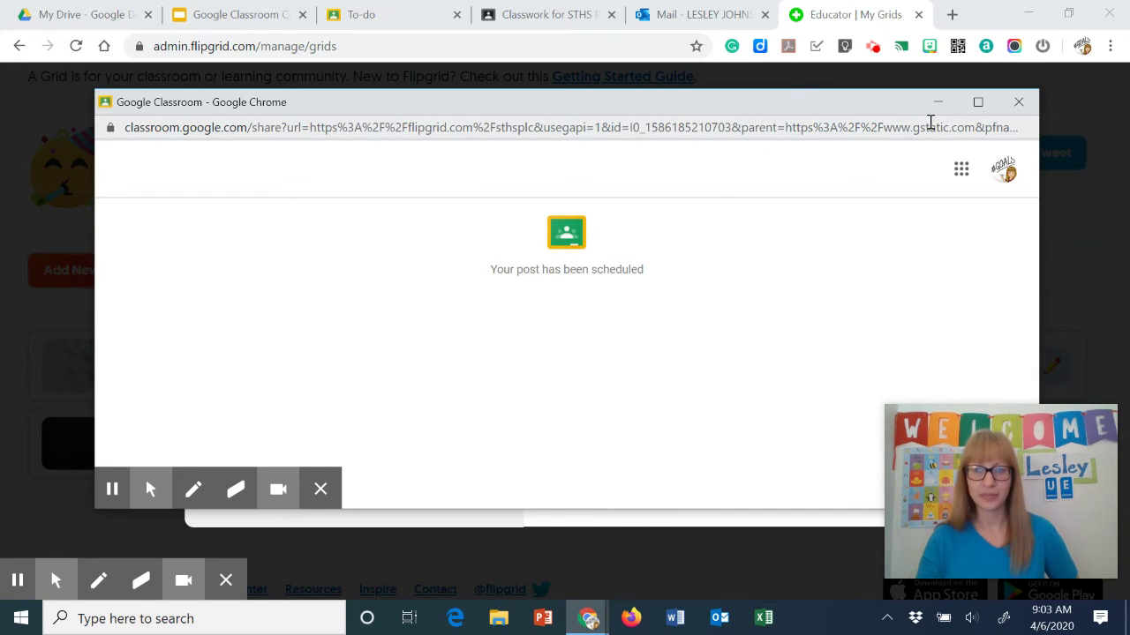
Close the Classroom sharing window and open the Checking In grid to view its topics
left_click(1021, 103)
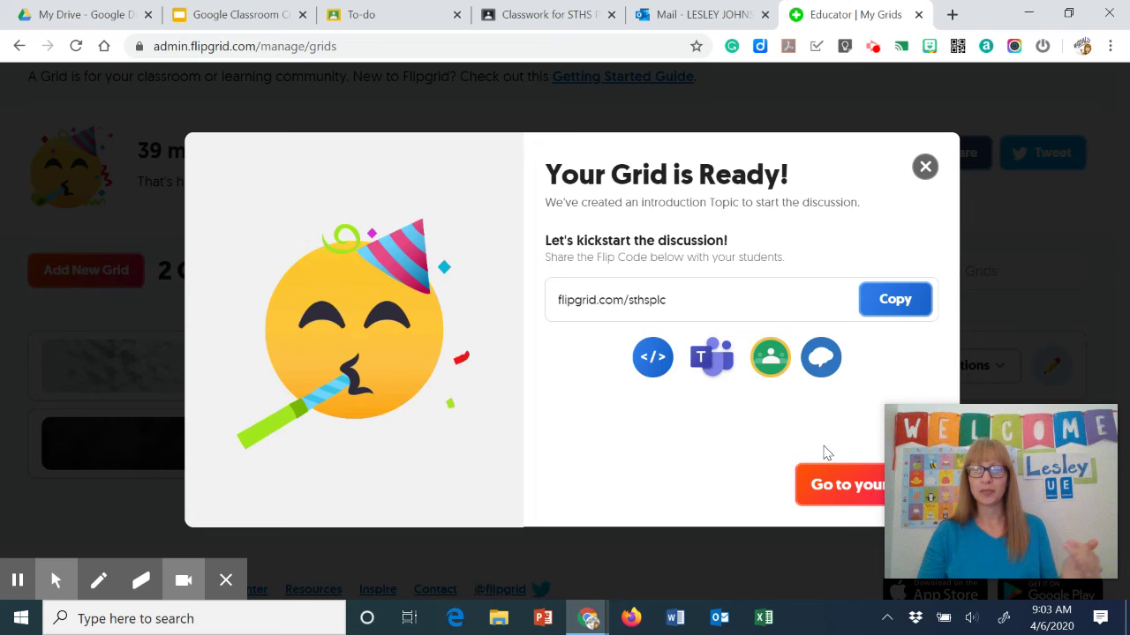
left_click(854, 492)
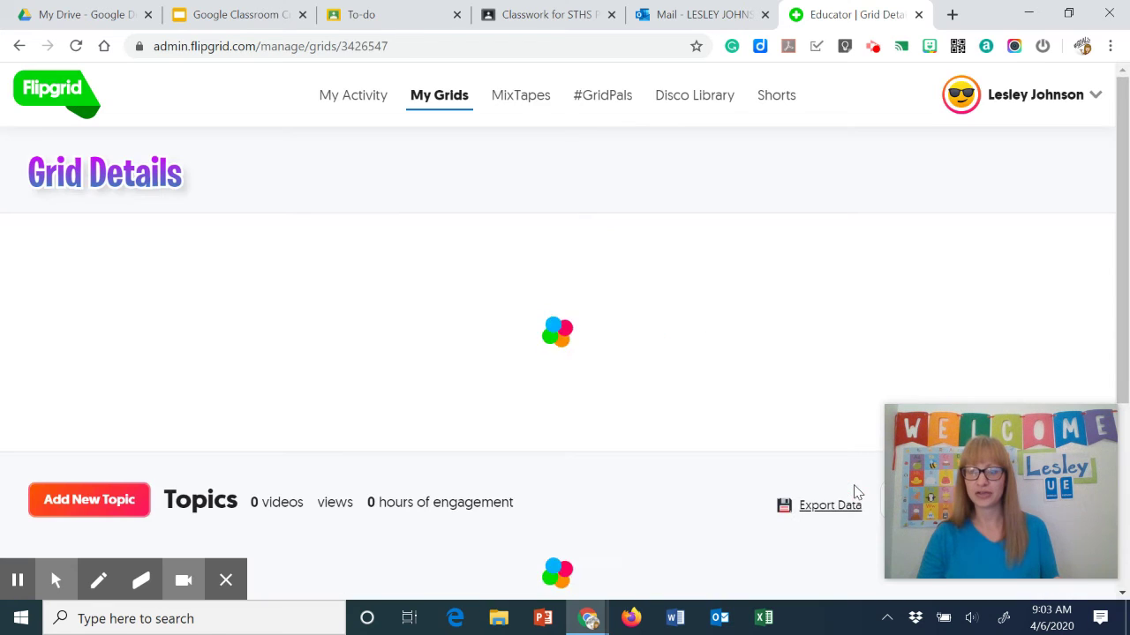
scroll(609, 399, "down", 3)
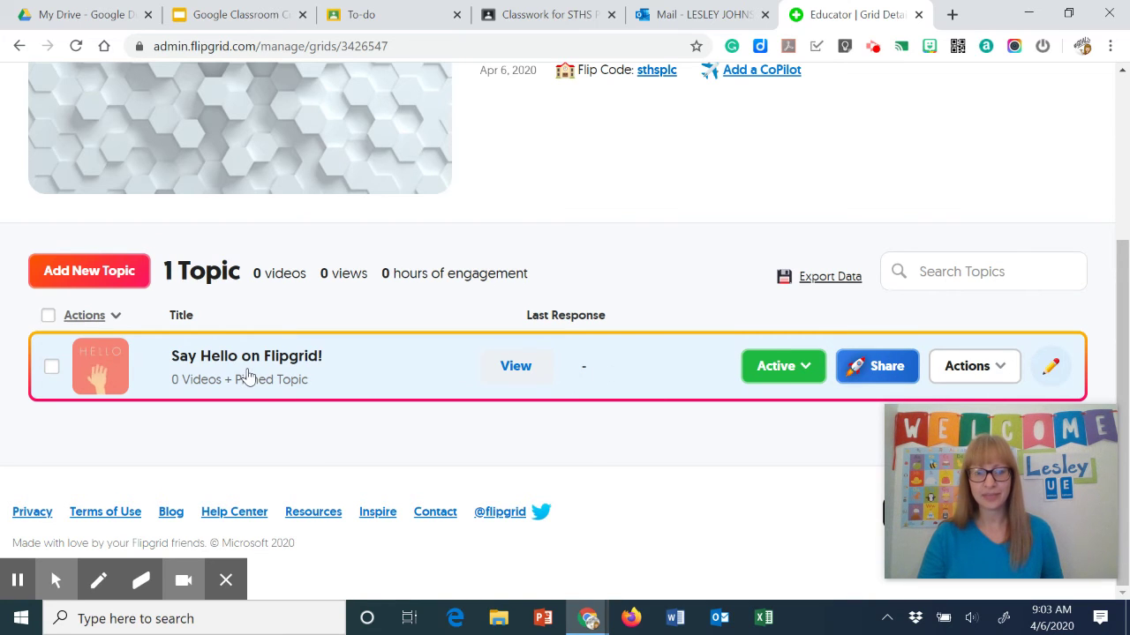
scroll(336, 375, "up", 1)
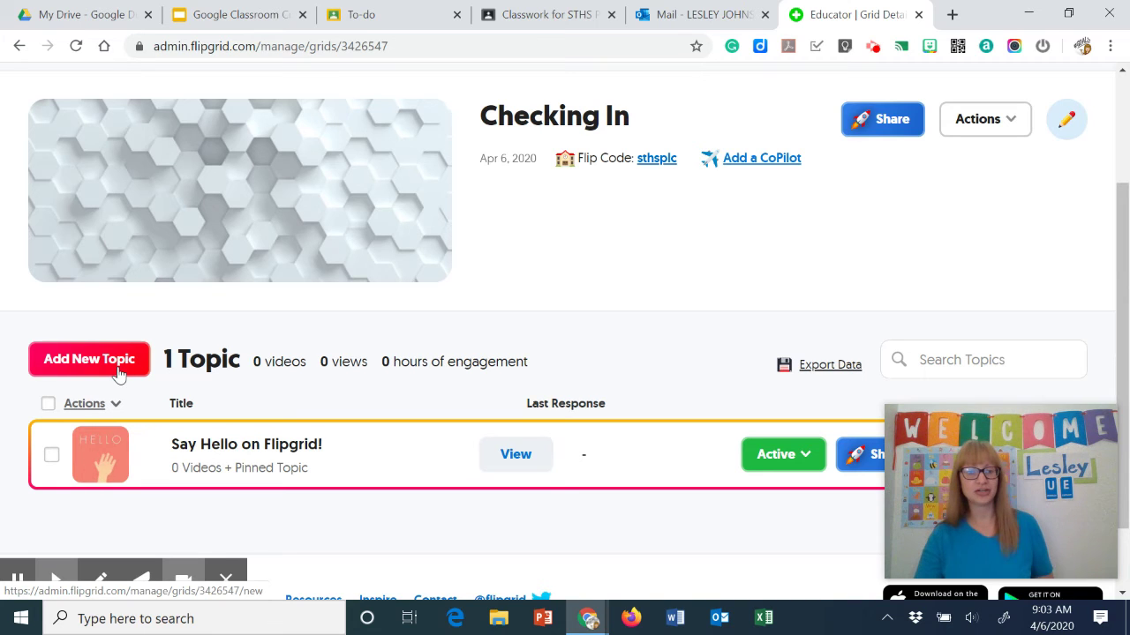
Add a new topic to the grid with a 5-minute recording time
left_click(123, 367)
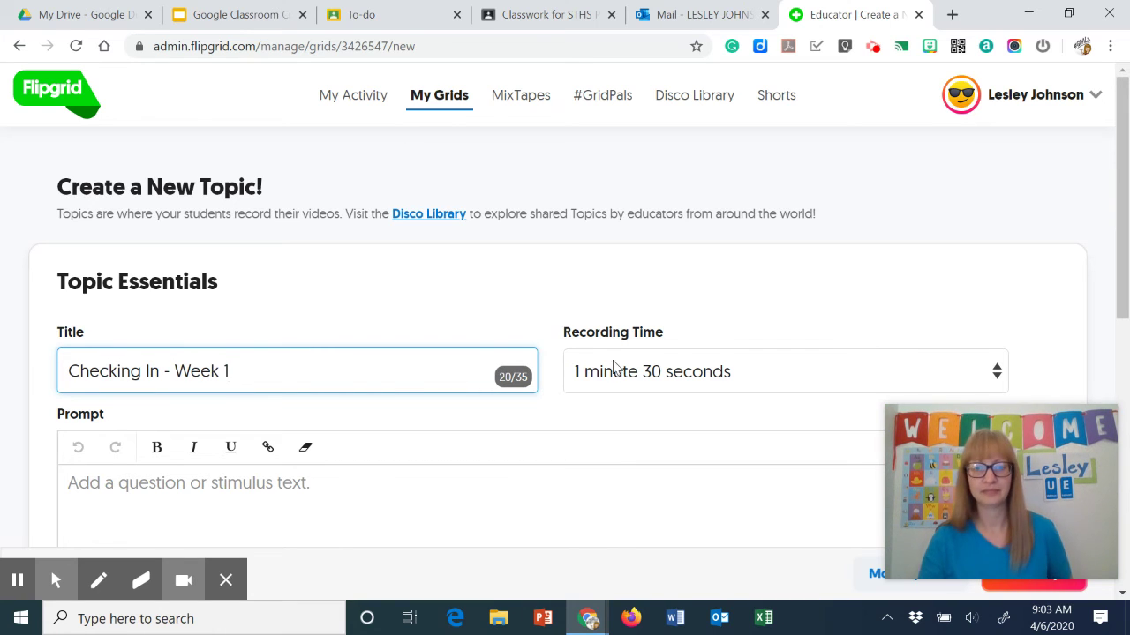
left_click(687, 384)
key("Escape")
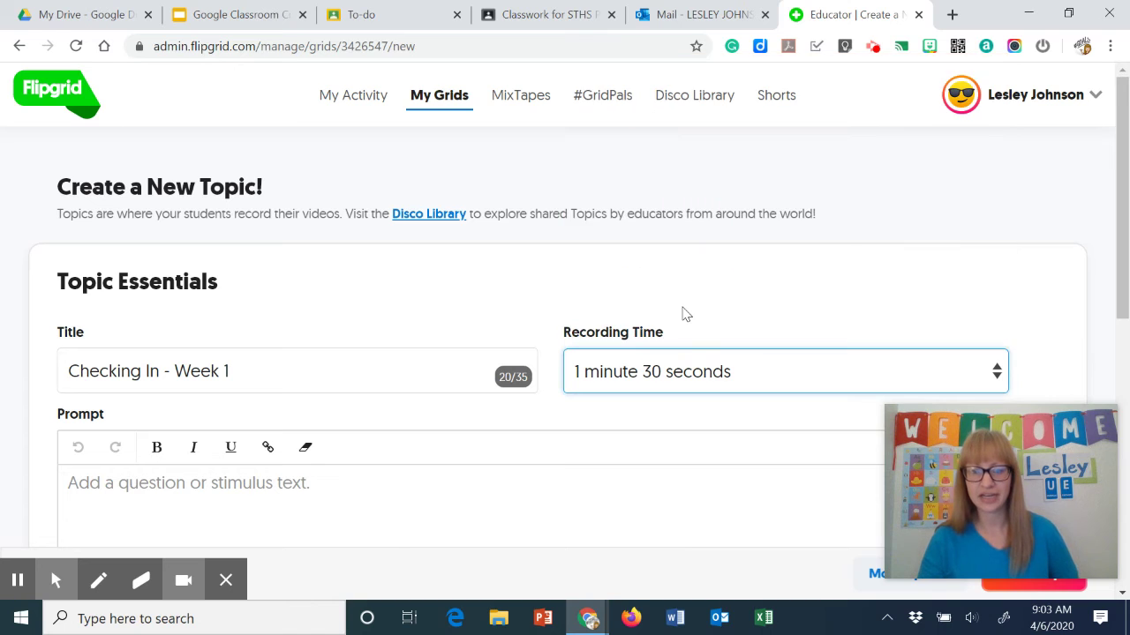
scroll(684, 318, "down", 2)
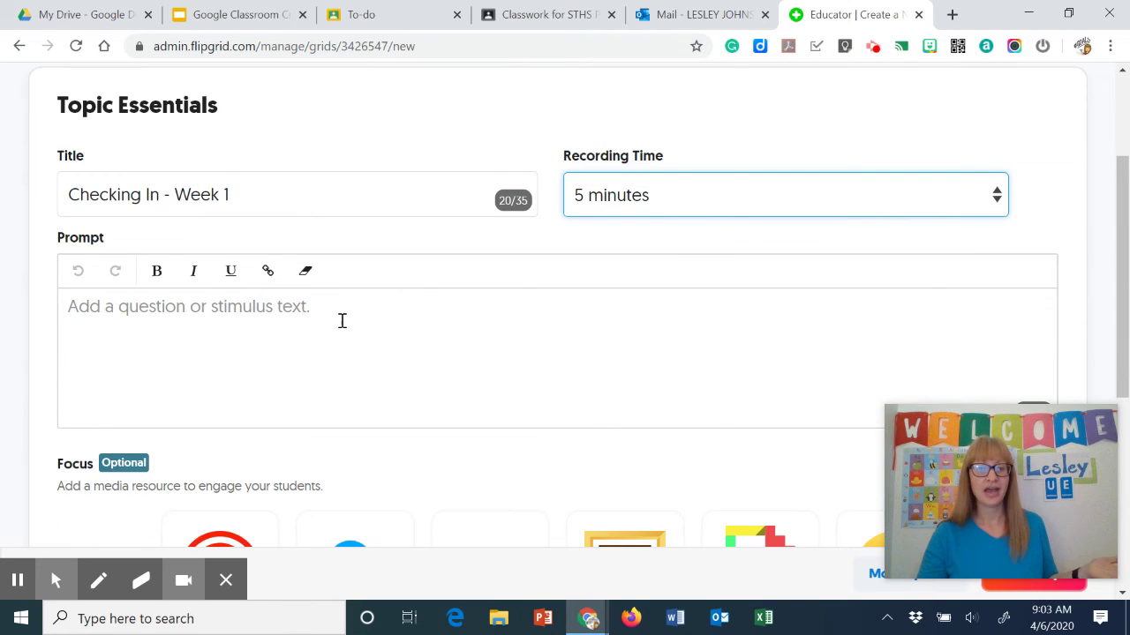
Start the topic prompt and browse the Focus options below it
left_click(342, 321)
scroll(344, 318, "down", 2)
scroll(347, 312, "up", 2)
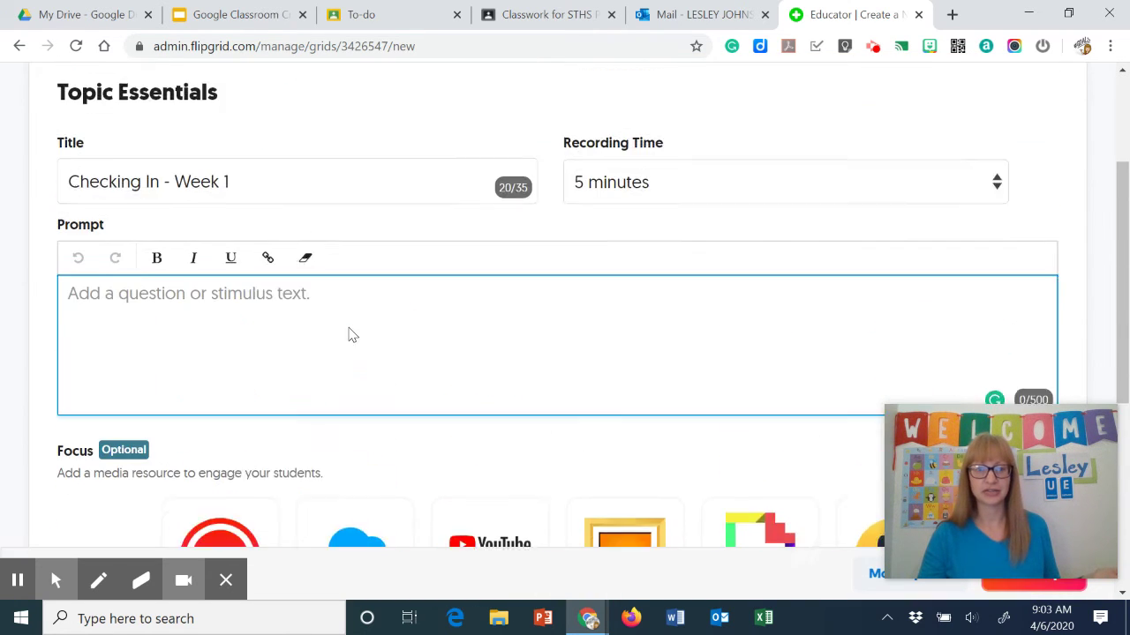
scroll(351, 327, "down", 2)
scroll(621, 284, "down", 2)
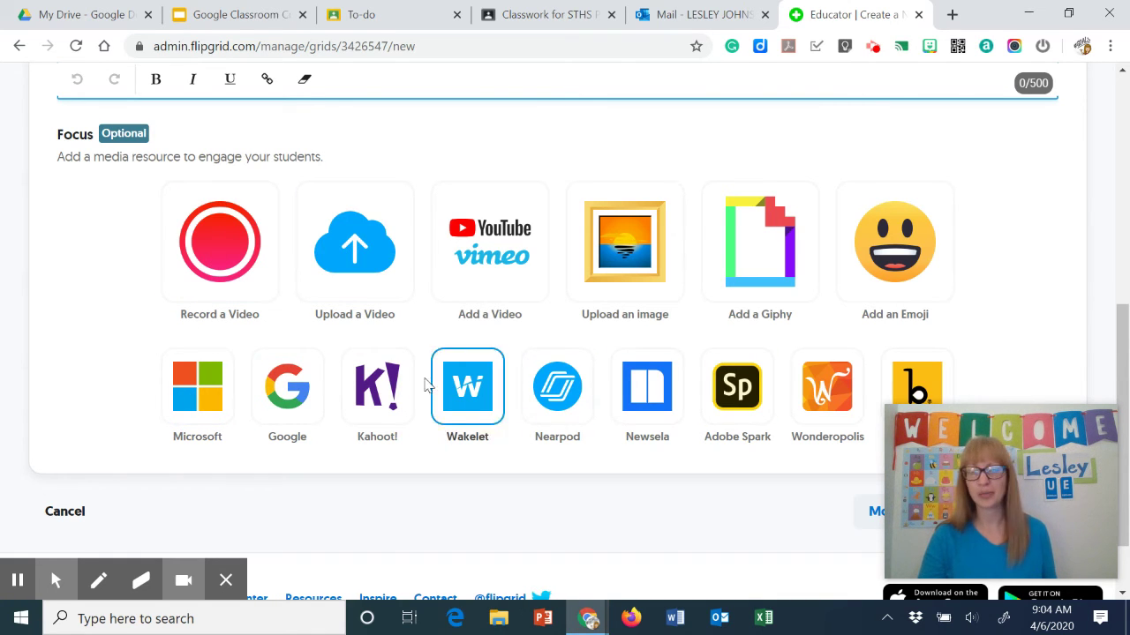
scroll(209, 329, "up", 1)
scroll(209, 329, "up", 3)
scroll(212, 329, "down", 2)
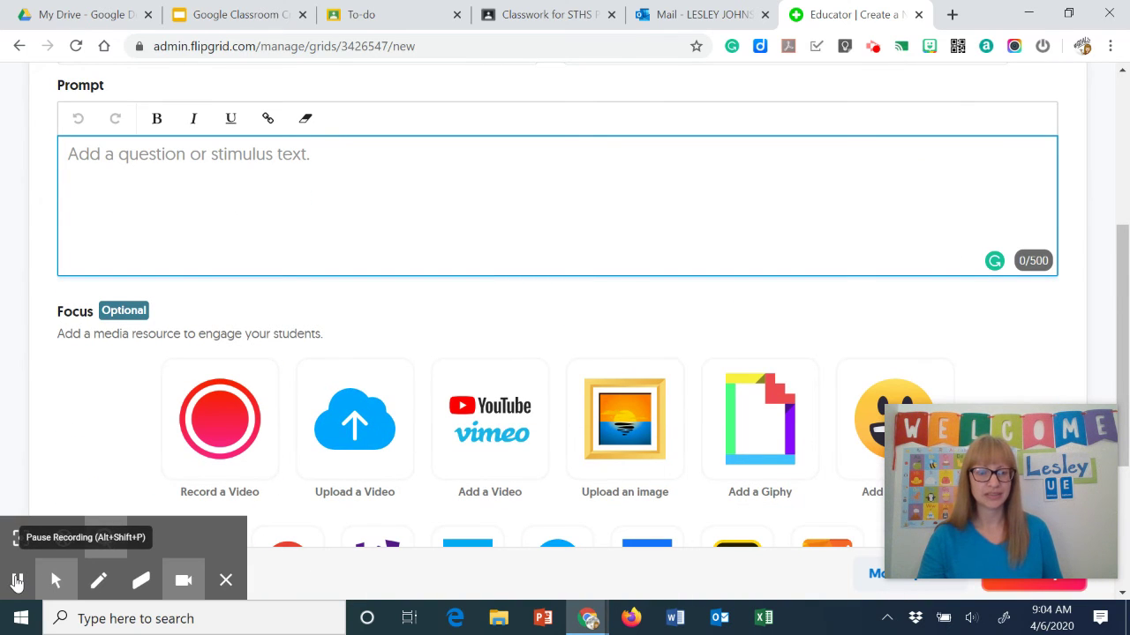
Create the topic with the Warriors check-in prompt and Quarantine Day 14 GIF, then dismiss the ready message
left_click(17, 581)
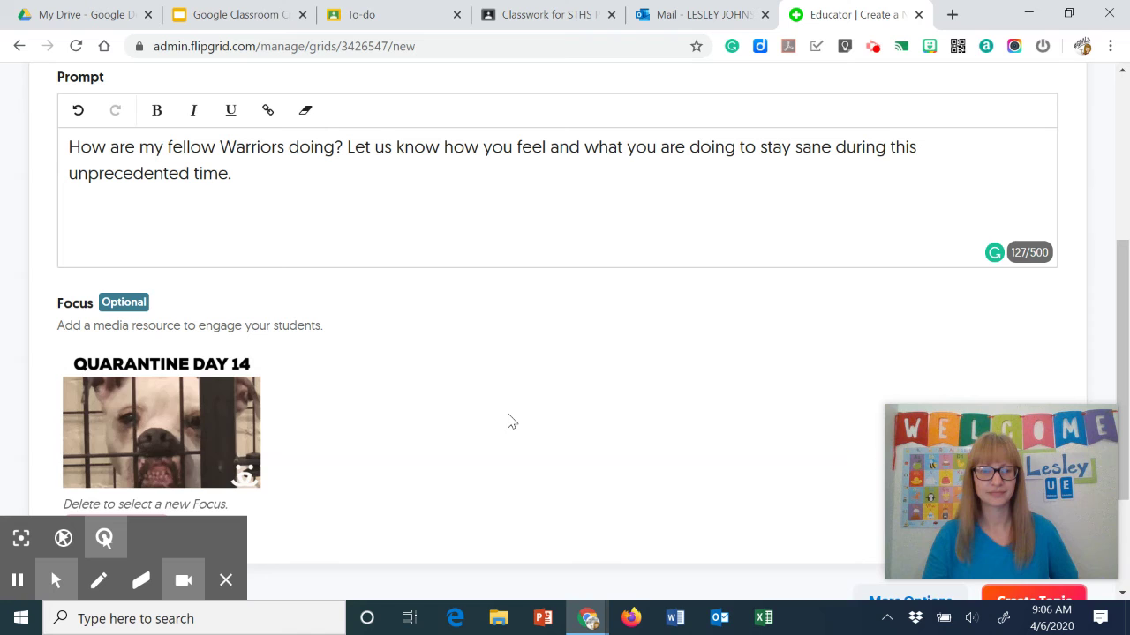
scroll(345, 265, "down", 2)
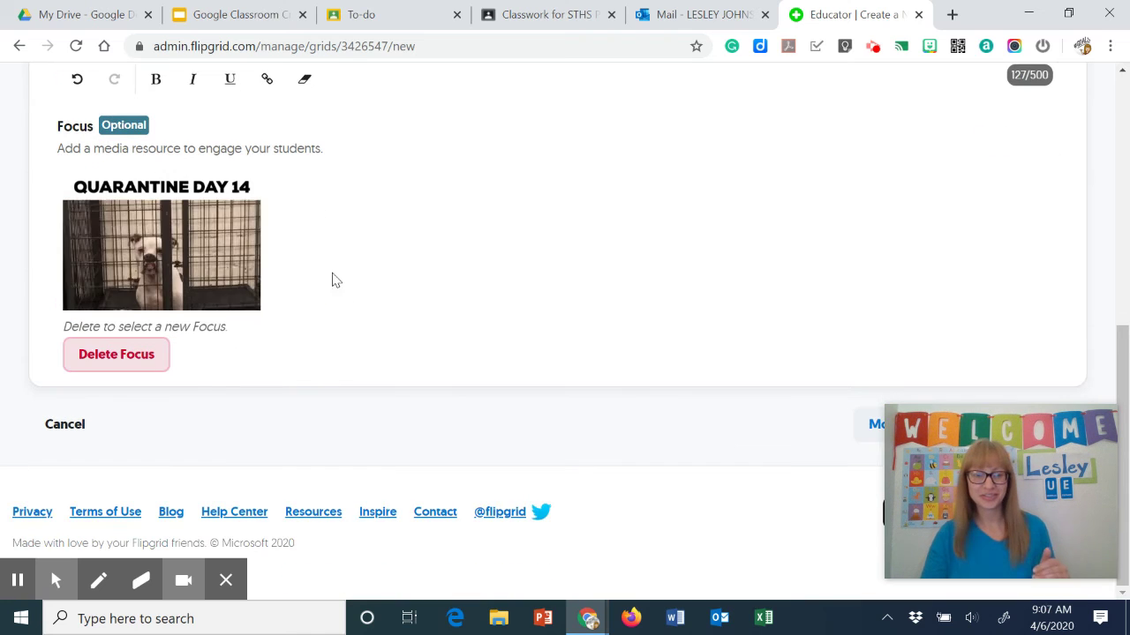
scroll(736, 245, "up", 2)
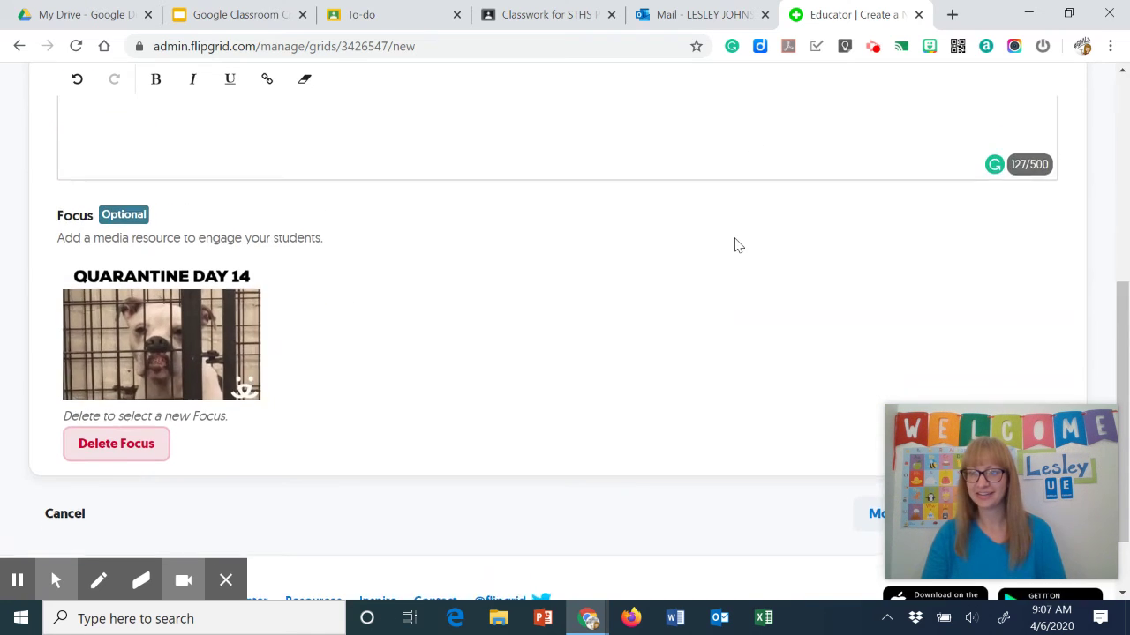
scroll(735, 245, "down", 2)
left_click_drag(1012, 434, 504, 422)
left_click(1031, 428)
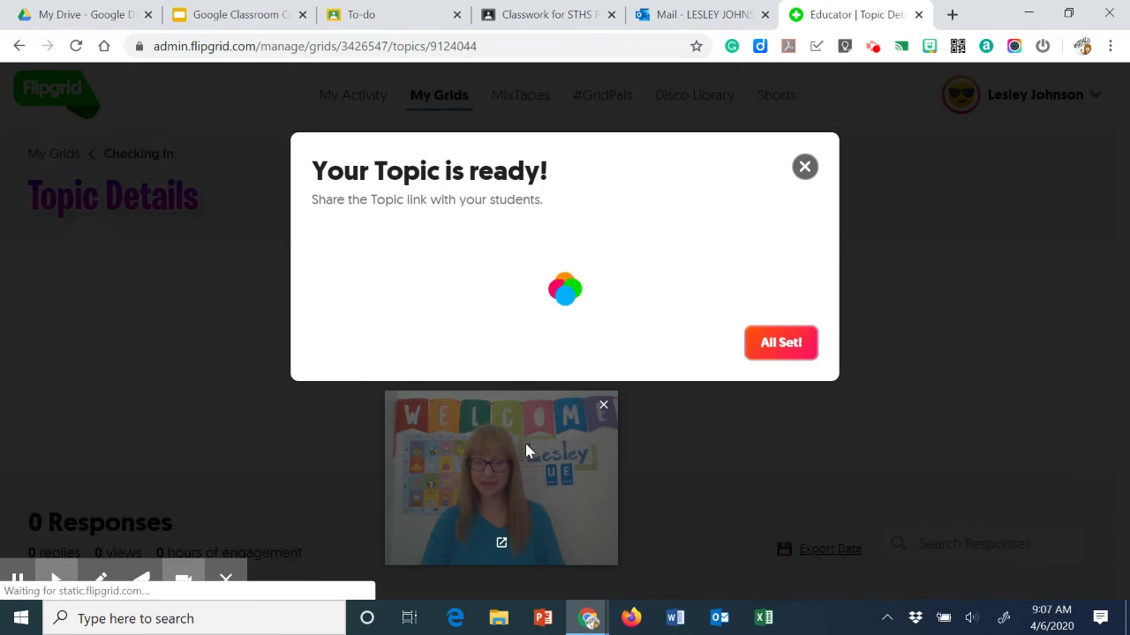
left_click_drag(529, 461, 977, 481)
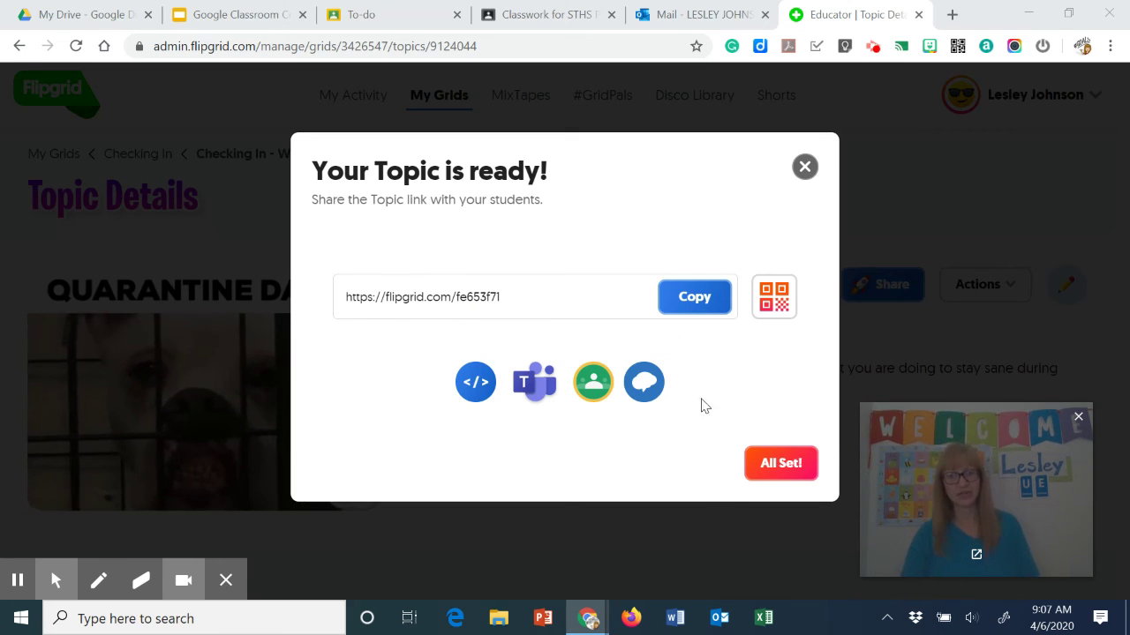
left_click(782, 464)
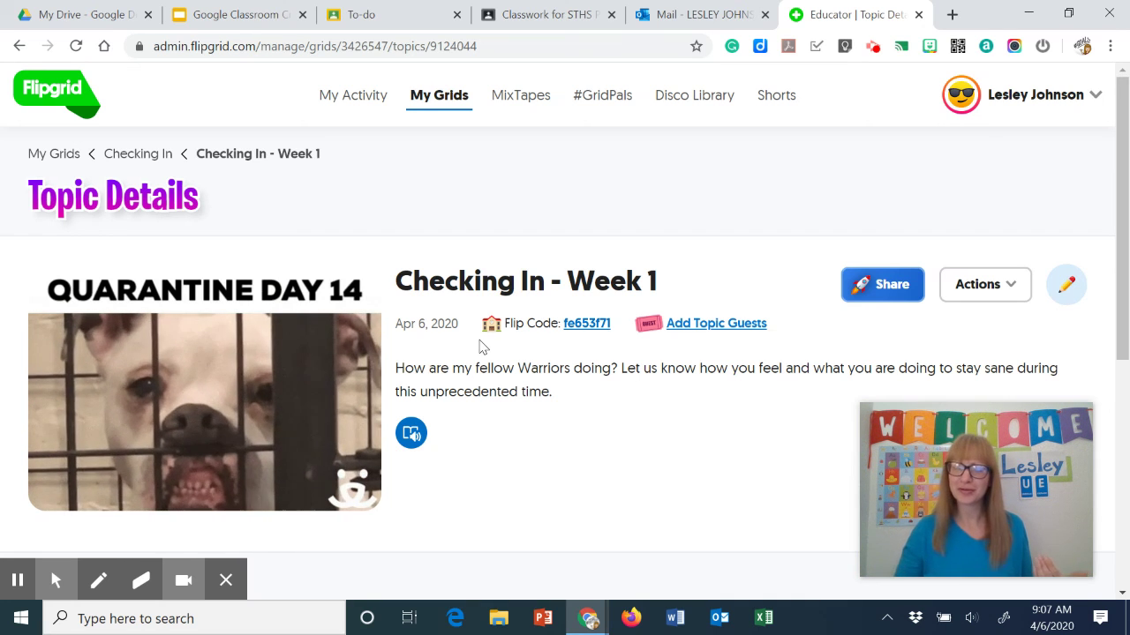
Switch to the STHS PLC Classwork page showing Check In under Do this today at 10:30 AM
left_click(503, 18)
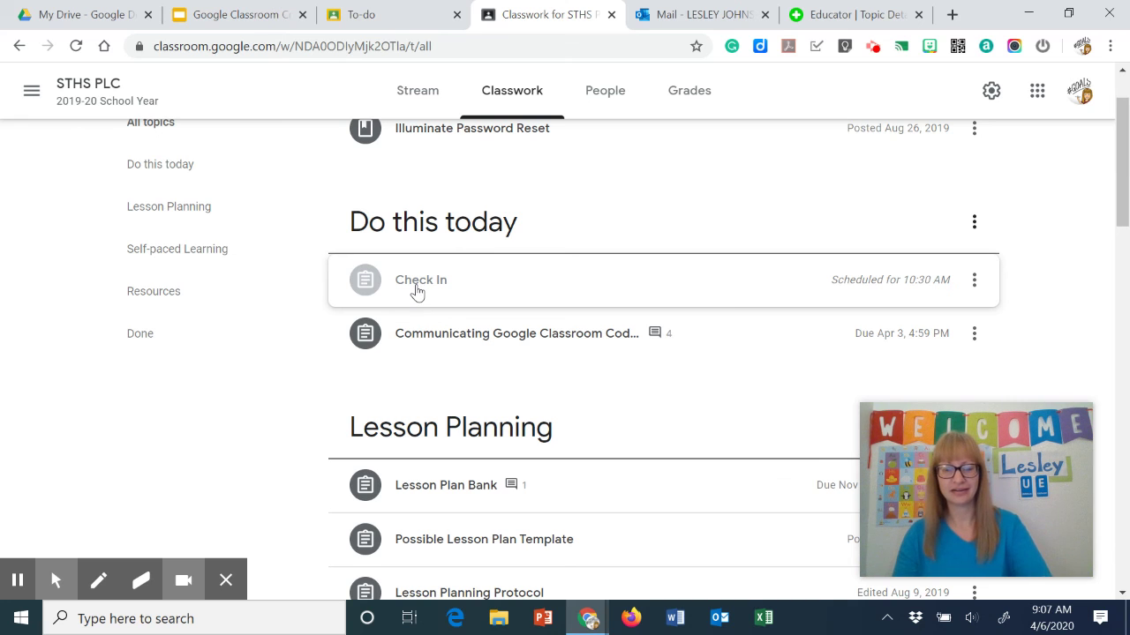
key("alt+f")
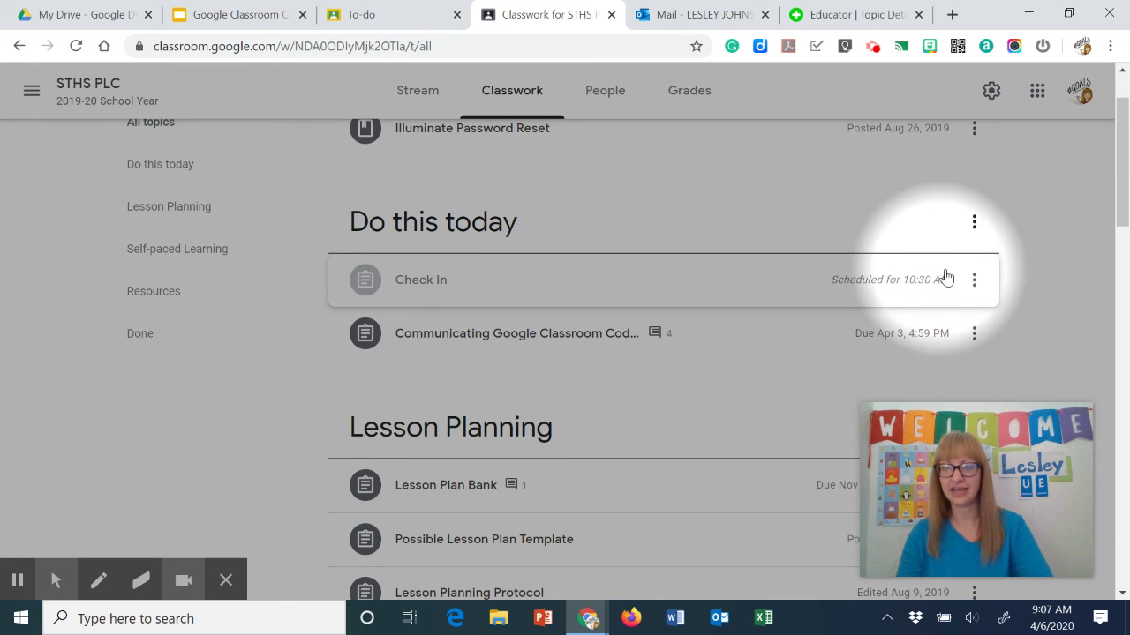
key("alt+f")
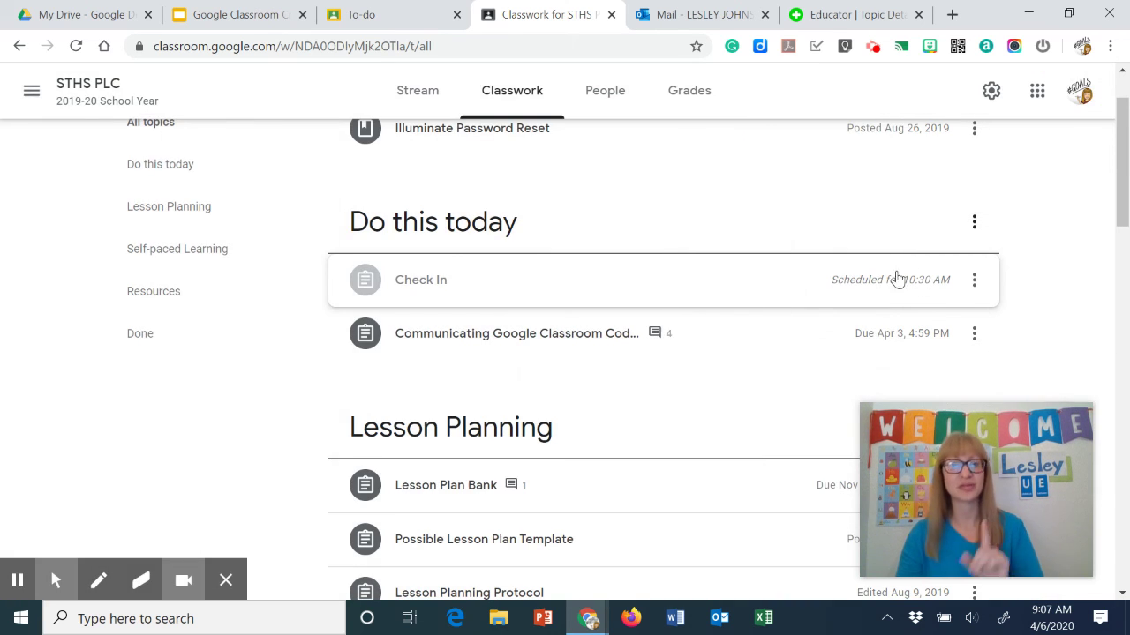